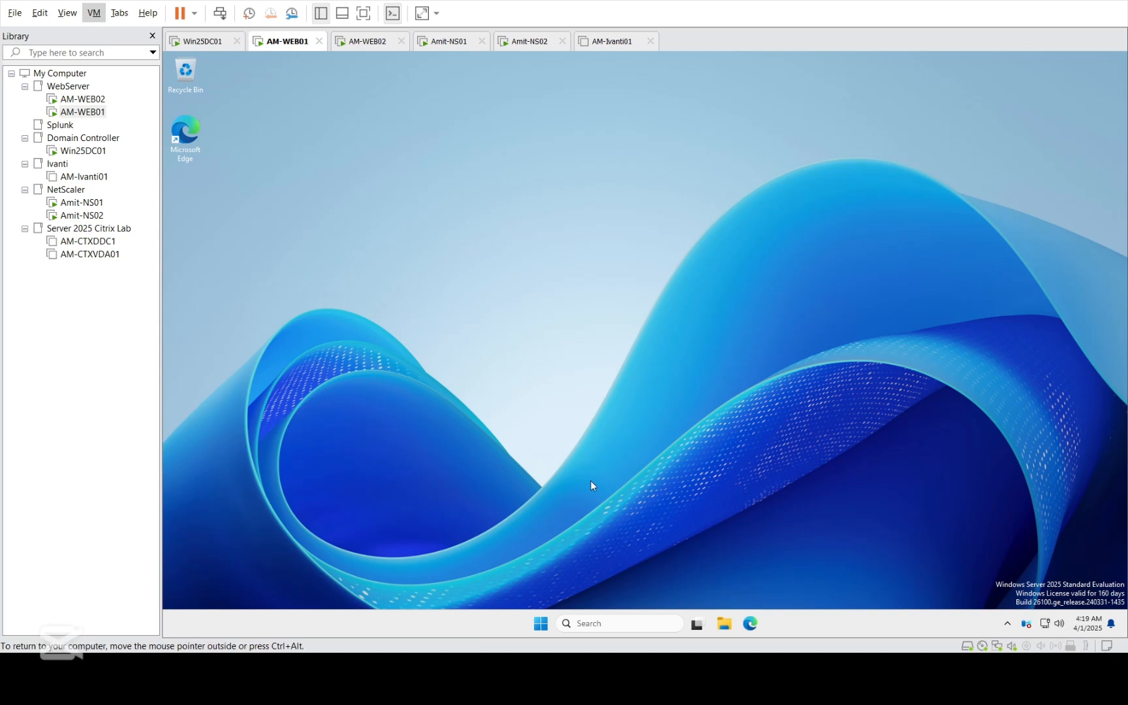
- Open the Edge browser on AM-WEB01, dismiss the restore offer, and go to 192.168.58.161
left_click(750, 623)
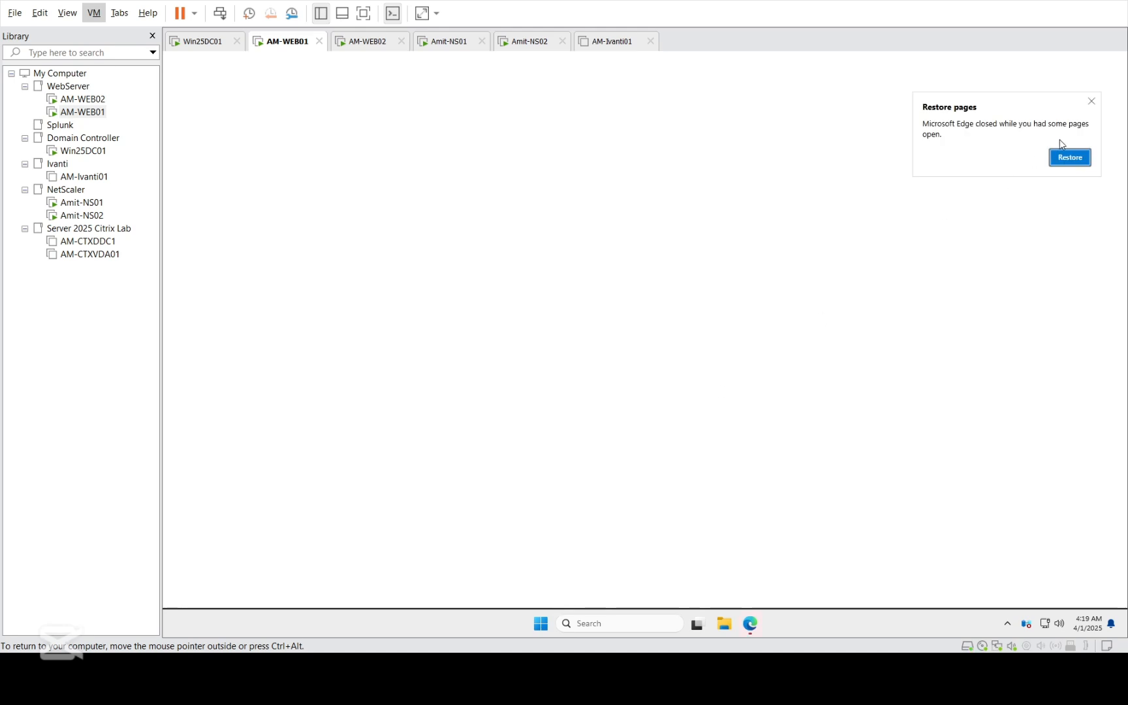
left_click(1091, 102)
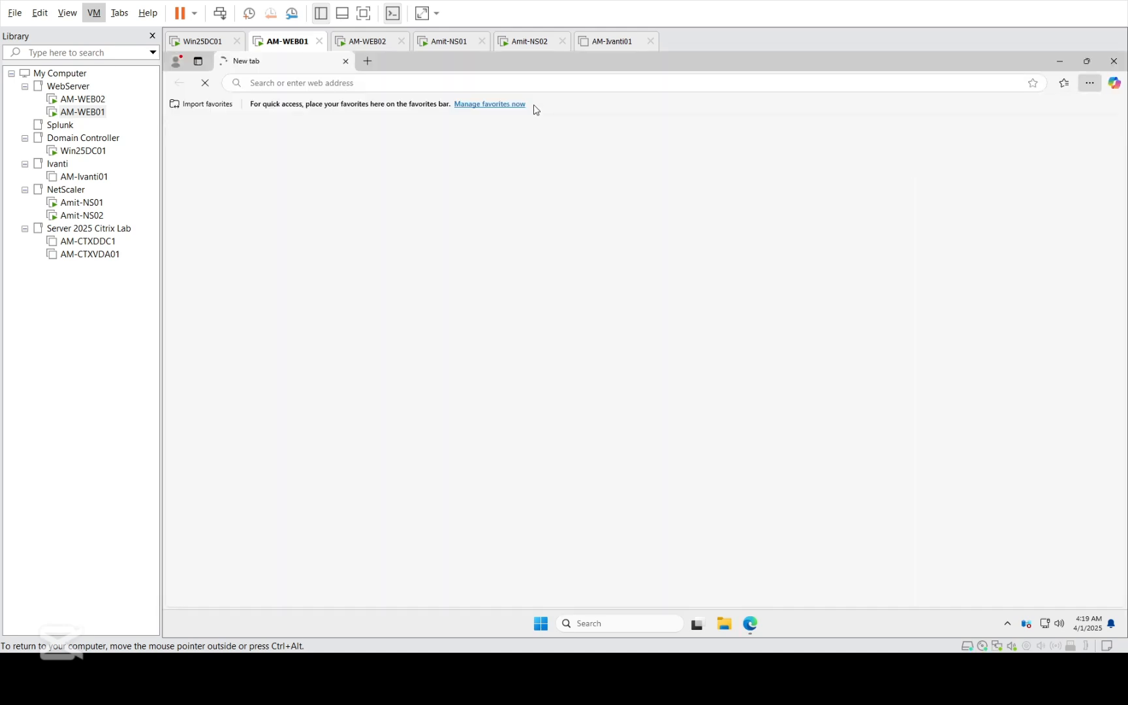
left_click(379, 77)
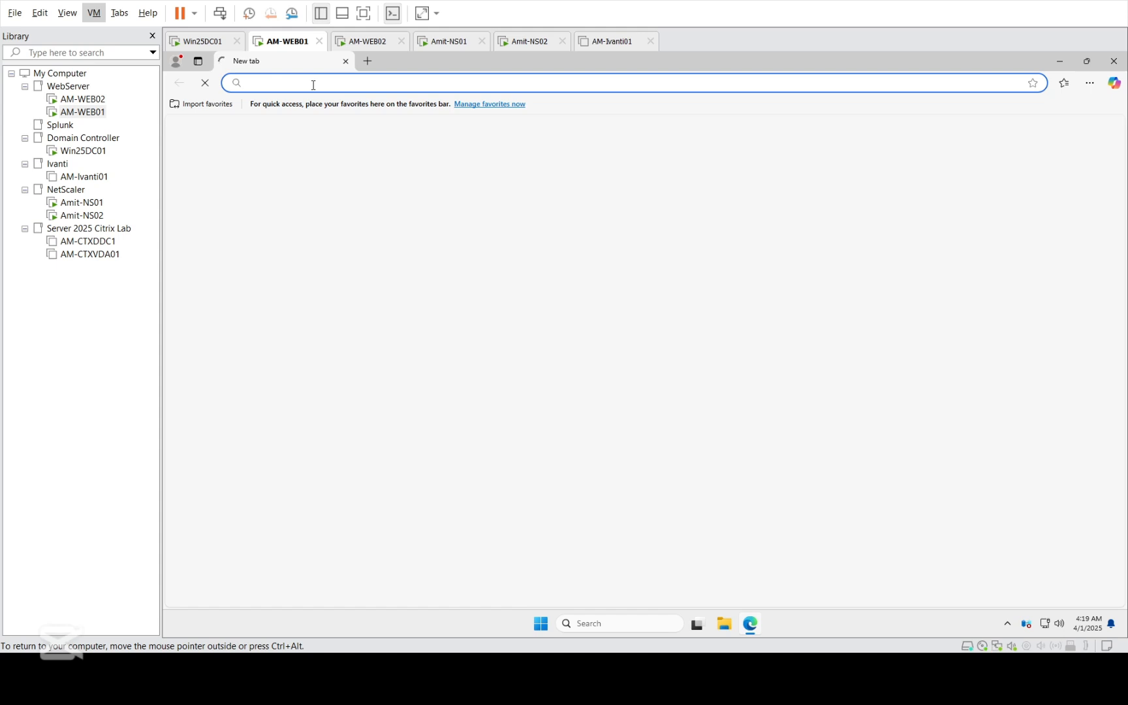
type("192")
key("Return")
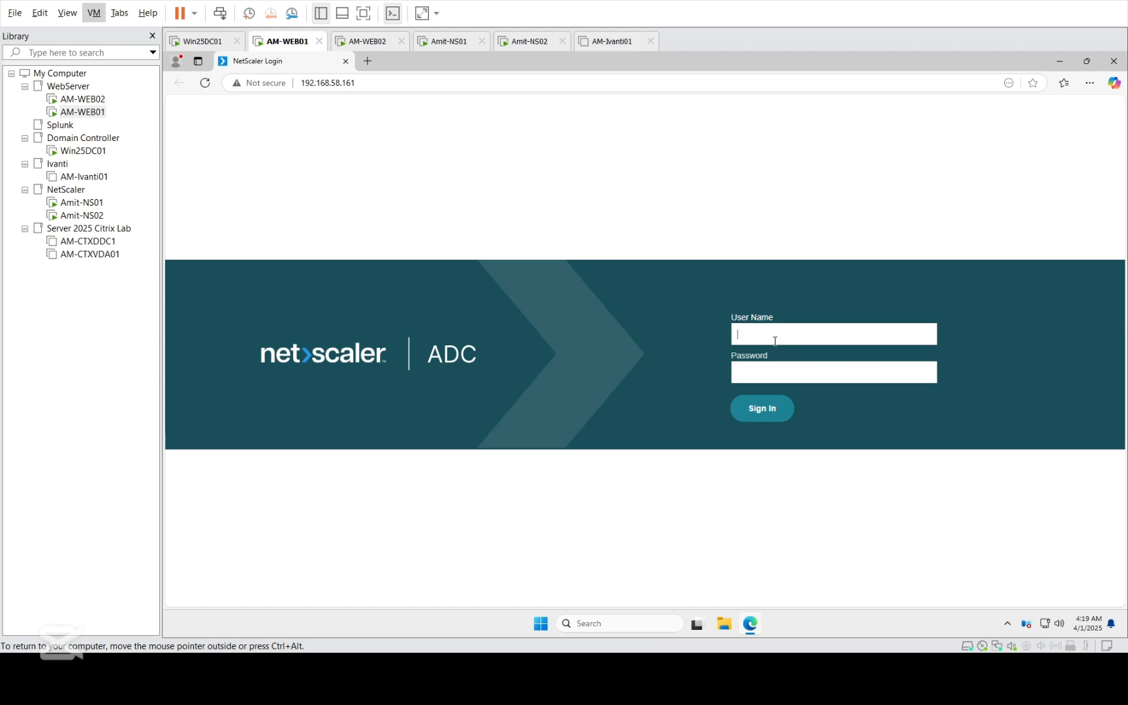
- Sign in to the NetScaler ADC as nsroot with the account password and dismiss the SSL parameters notice
left_click(771, 339)
type("nsroot")
key("Down")
key("Return")
key("Return")
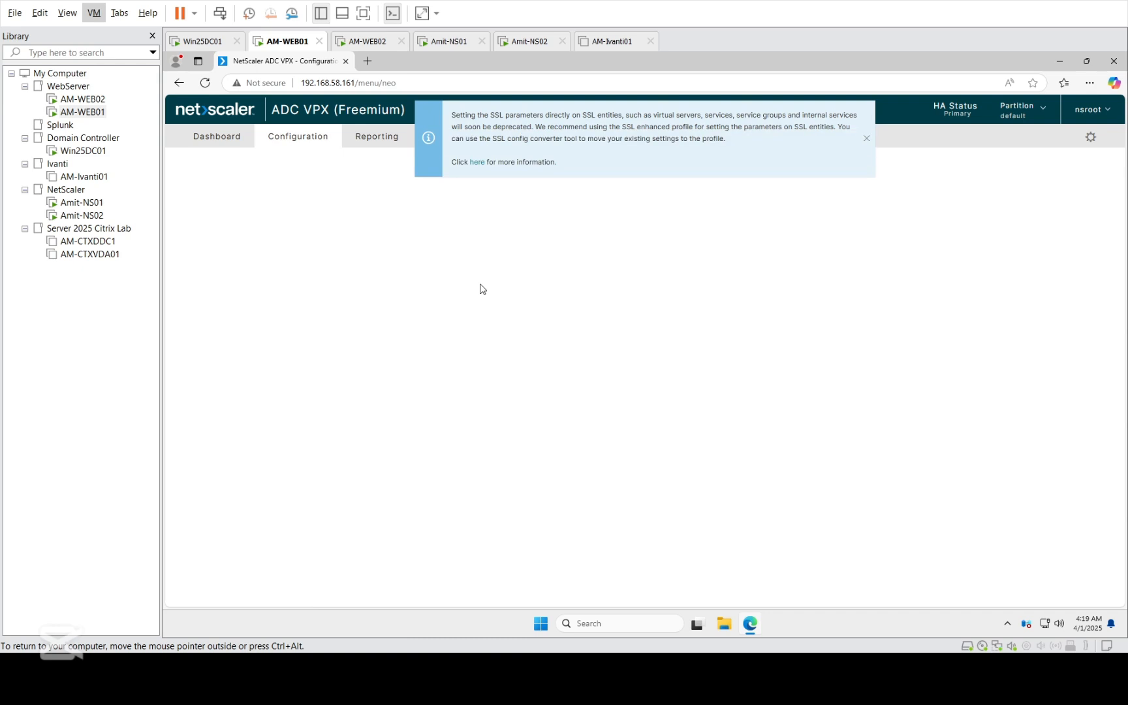
left_click(867, 139)
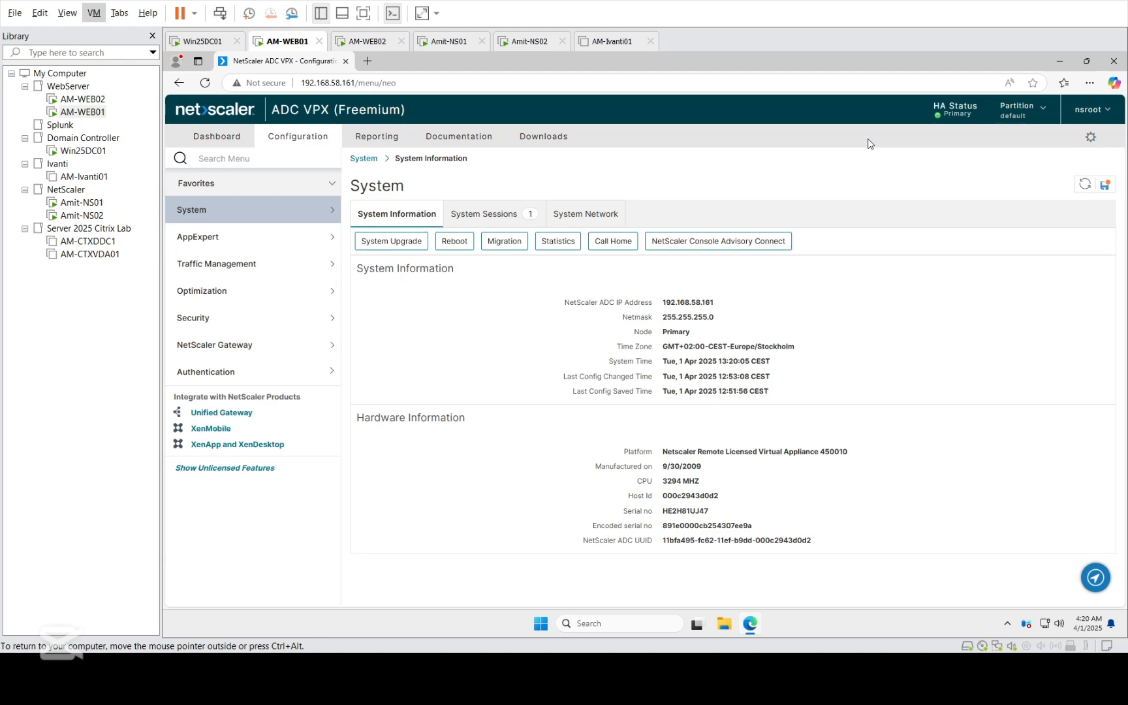
- Delete the load balancing virtual server WEB-LBS_HTTPS under Traffic Management
left_click(219, 265)
left_click(223, 289)
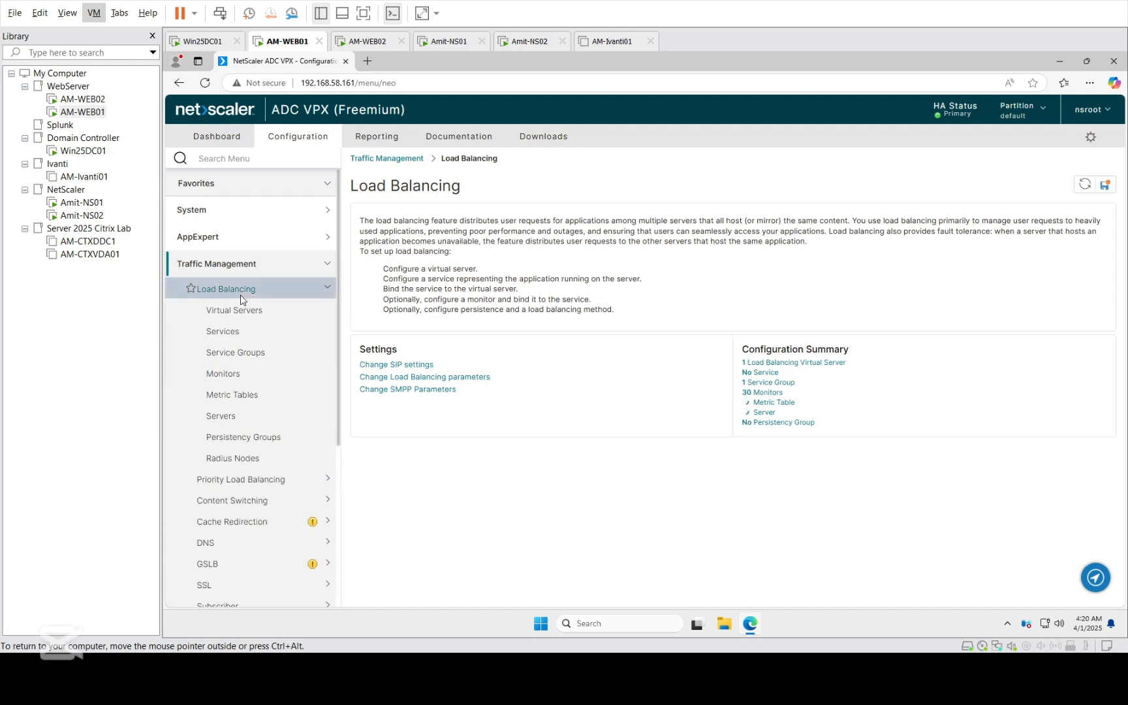
left_click(240, 315)
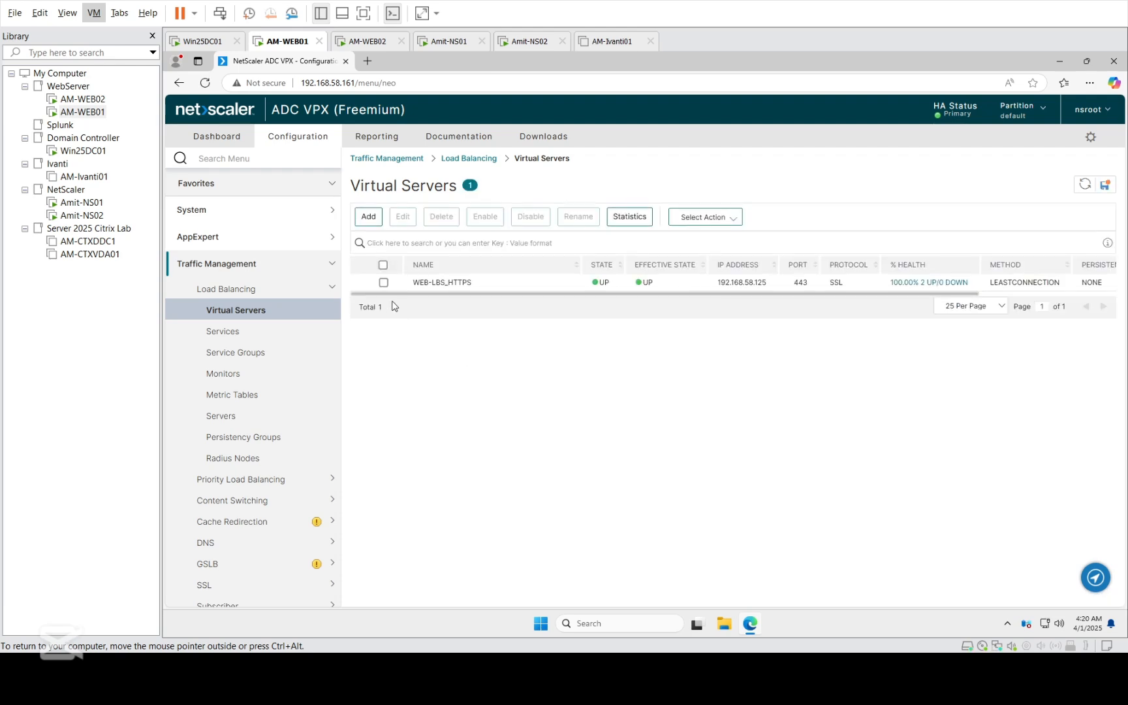
left_click(384, 283)
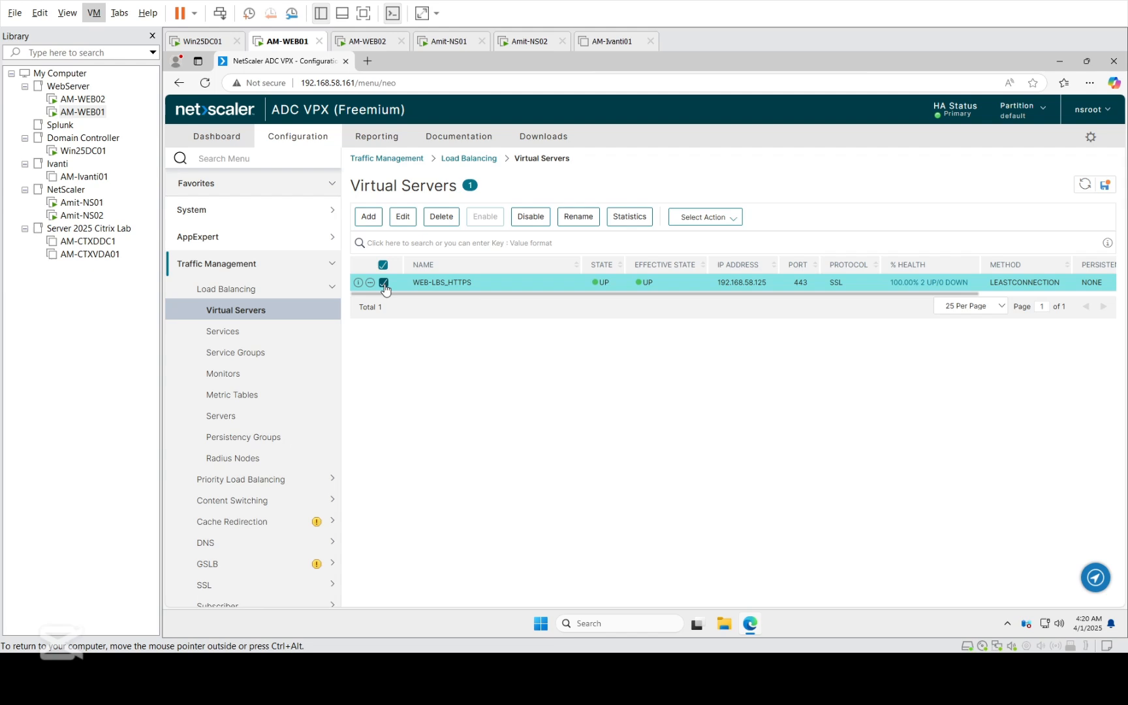
left_click(439, 217)
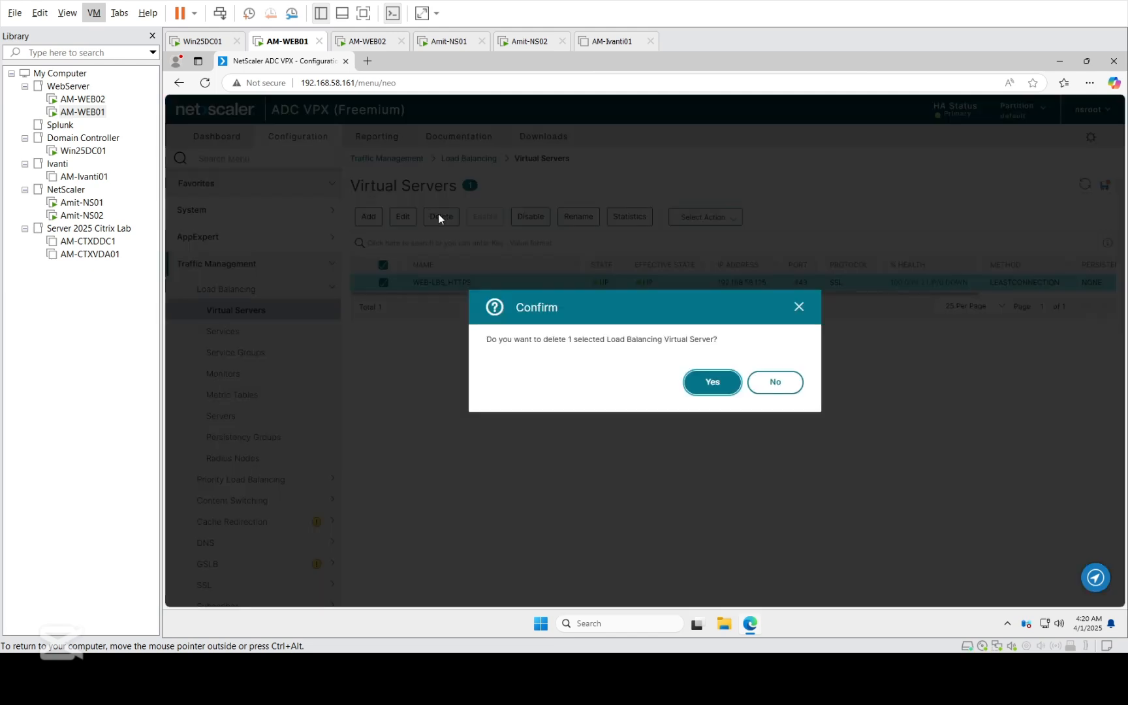
left_click(696, 390)
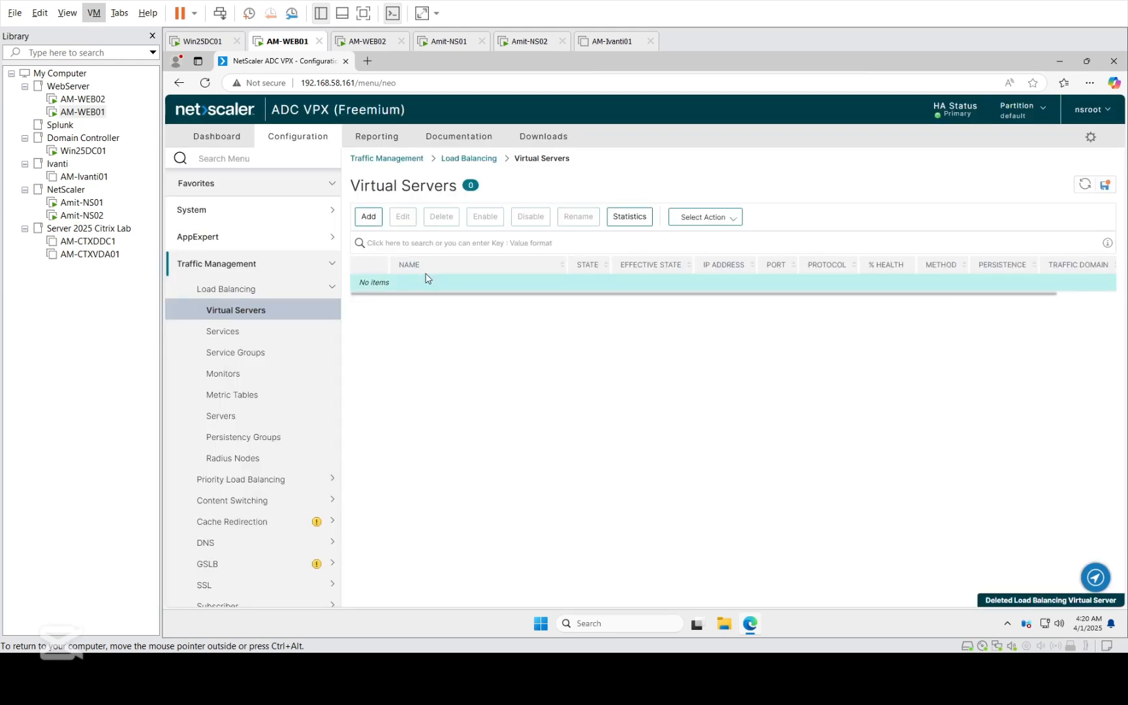
- Start a new load balancing virtual server named WEB_HTTPs with the protocol SSL
left_click(368, 216)
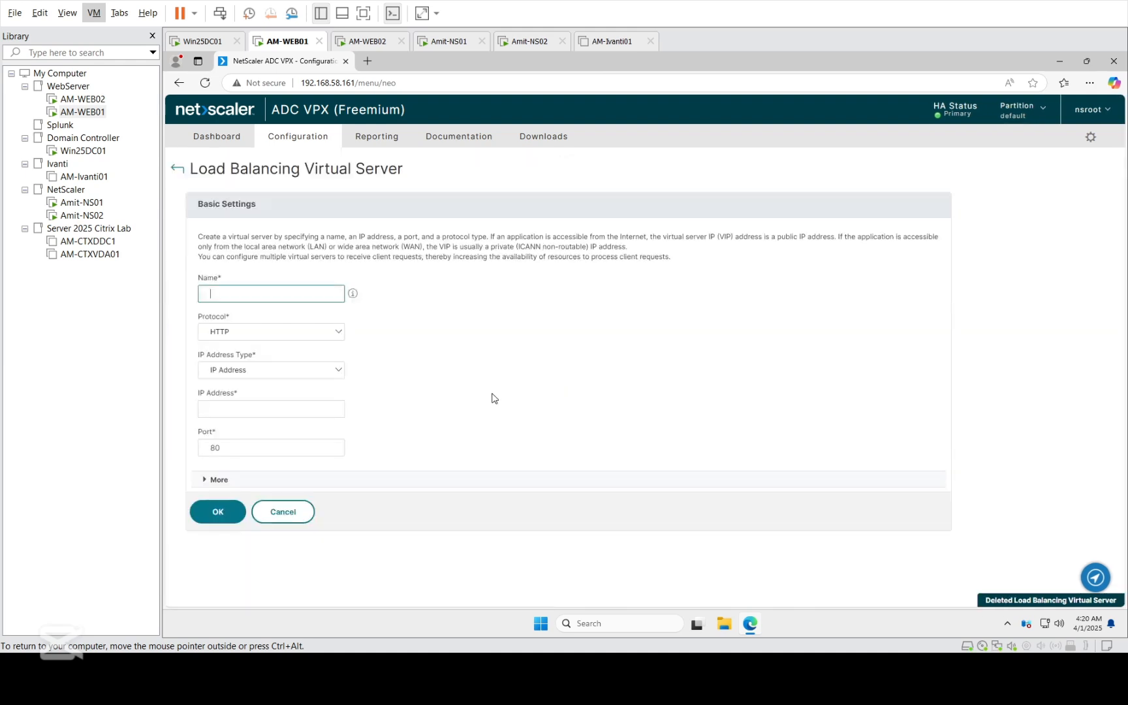
type("WEb")
key("BackSpace")
type("B")
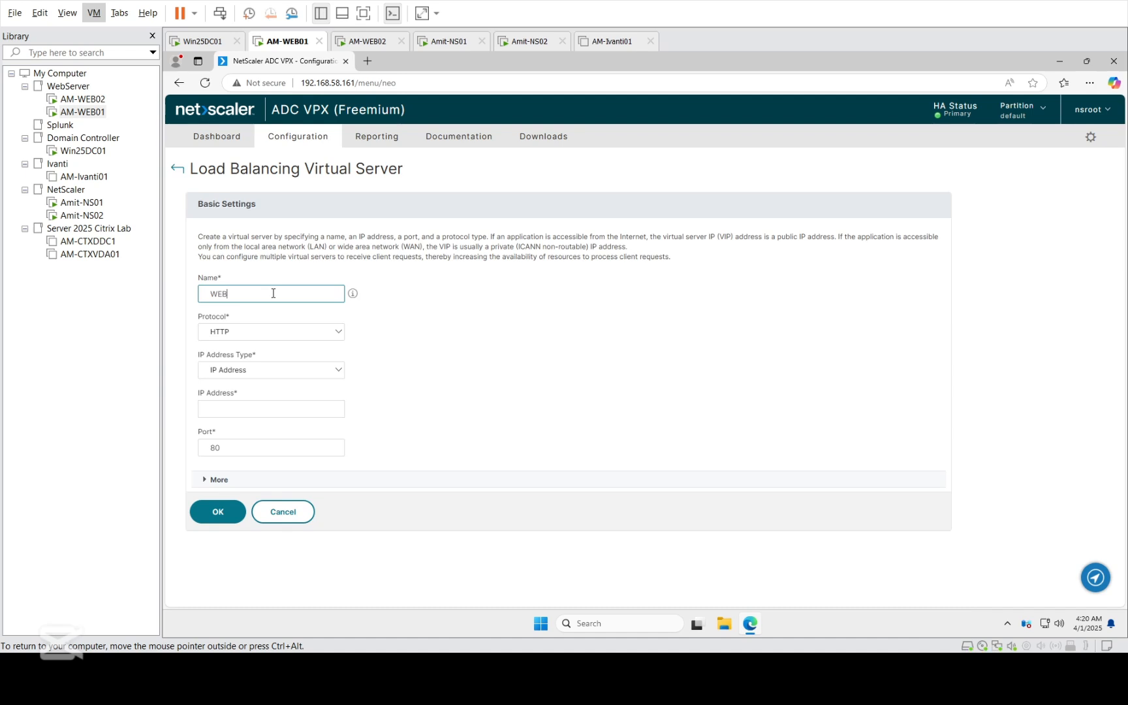
type("server")
left_click(272, 332)
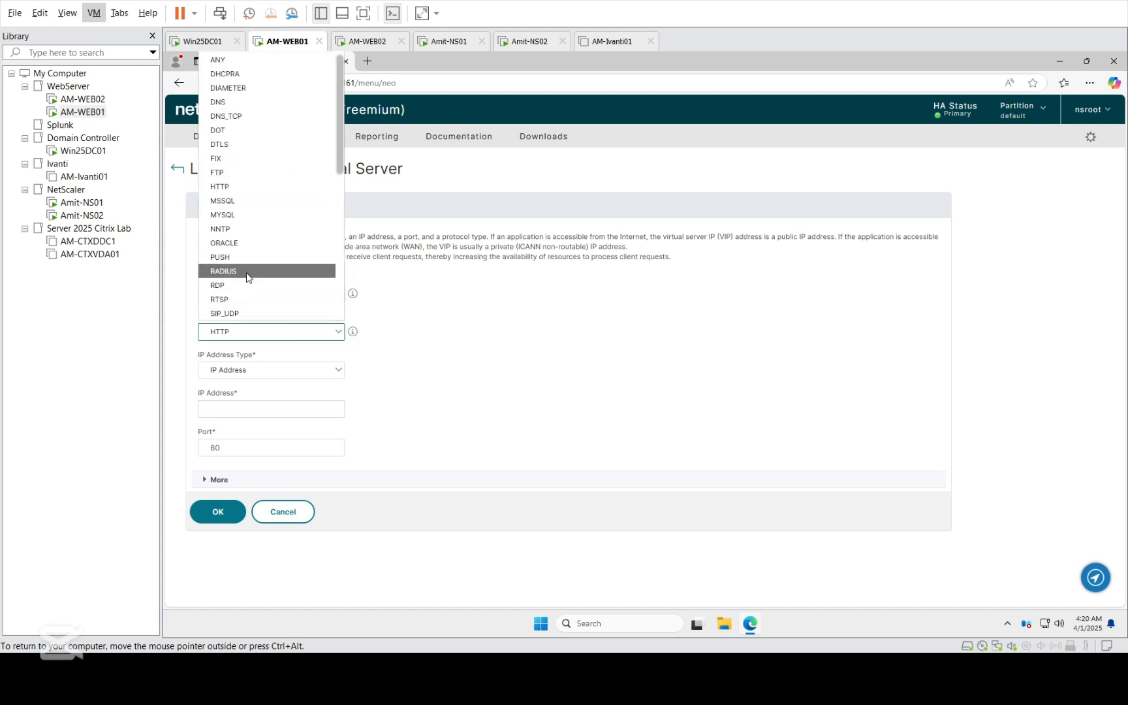
key("Down")
key("Down")
key("Down")
key("Down")
key("Down")
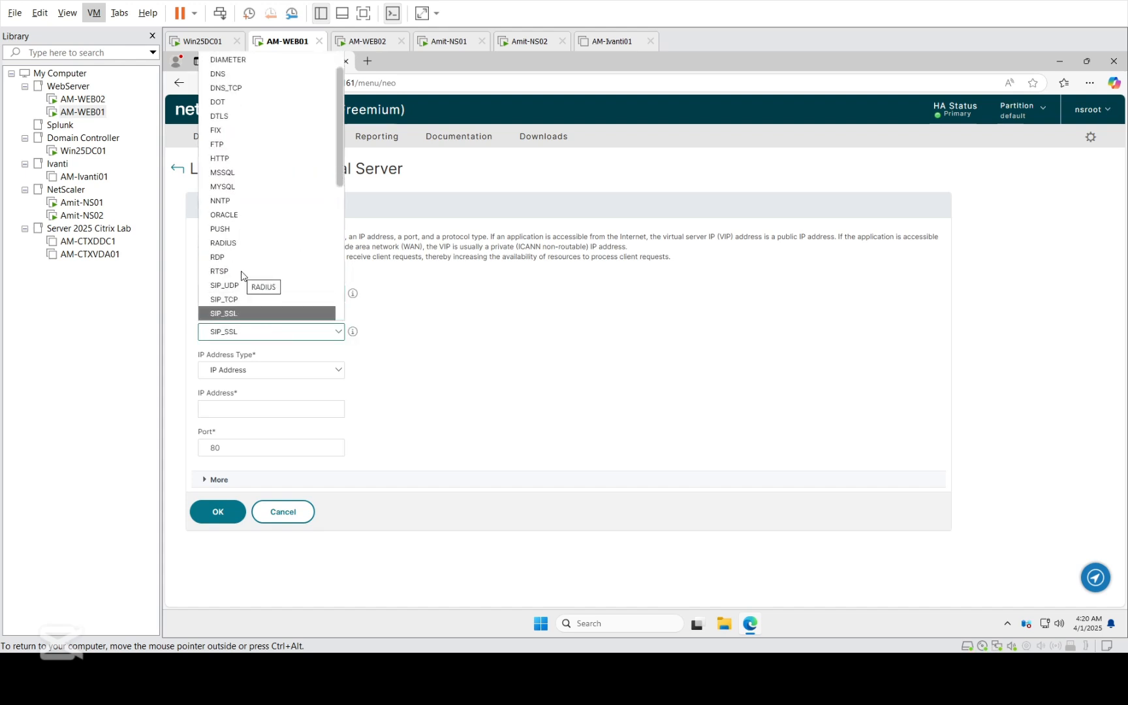
key("Down")
key("Down")
key("Down")
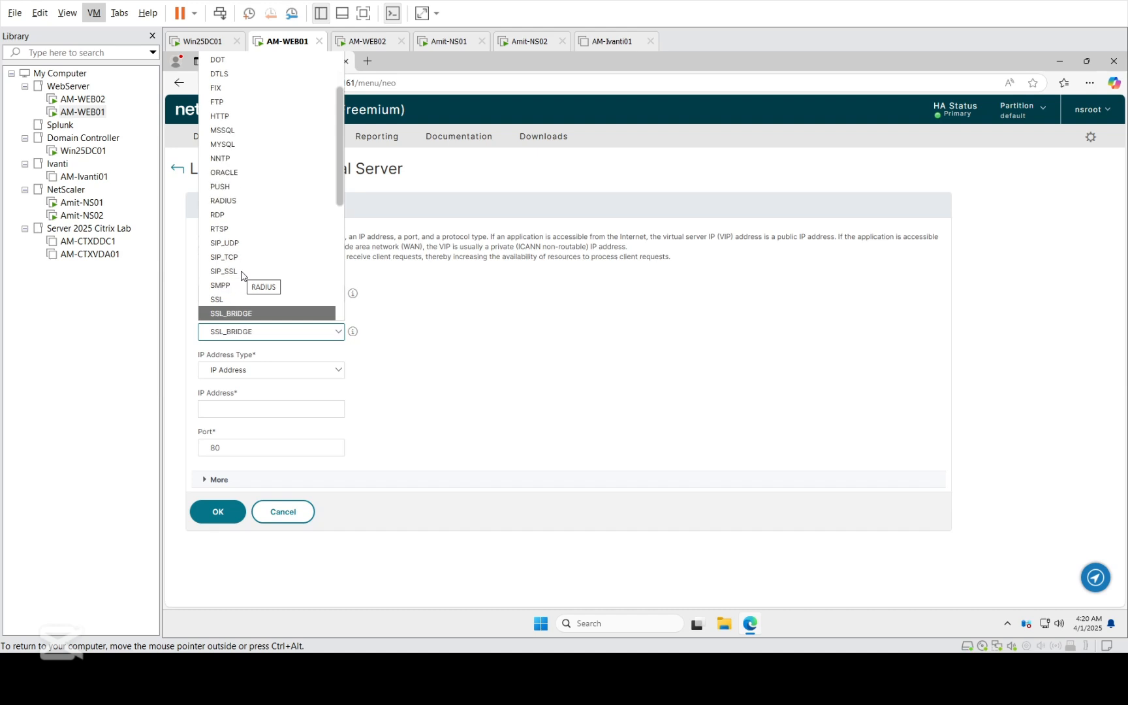
key("Up")
key("Return")
- Set the virtual server's IP address to 192.168.58.125, create it, and acknowledge the HTTP profile warning
left_click(245, 408)
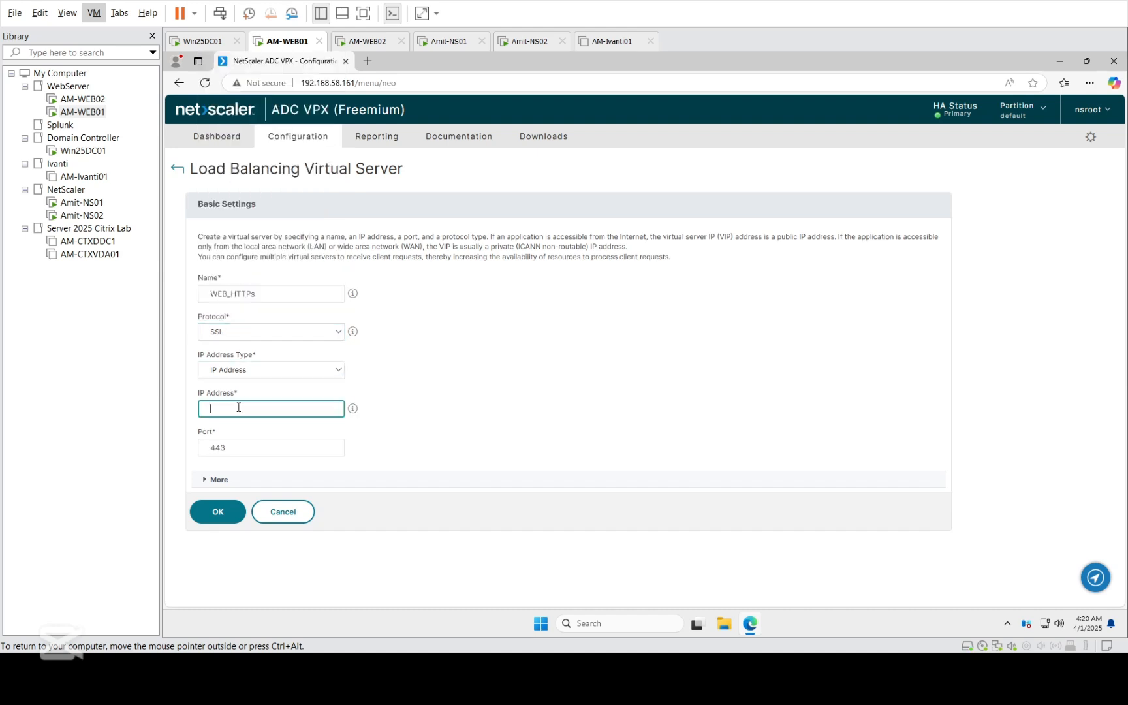
type("192.168.58.125")
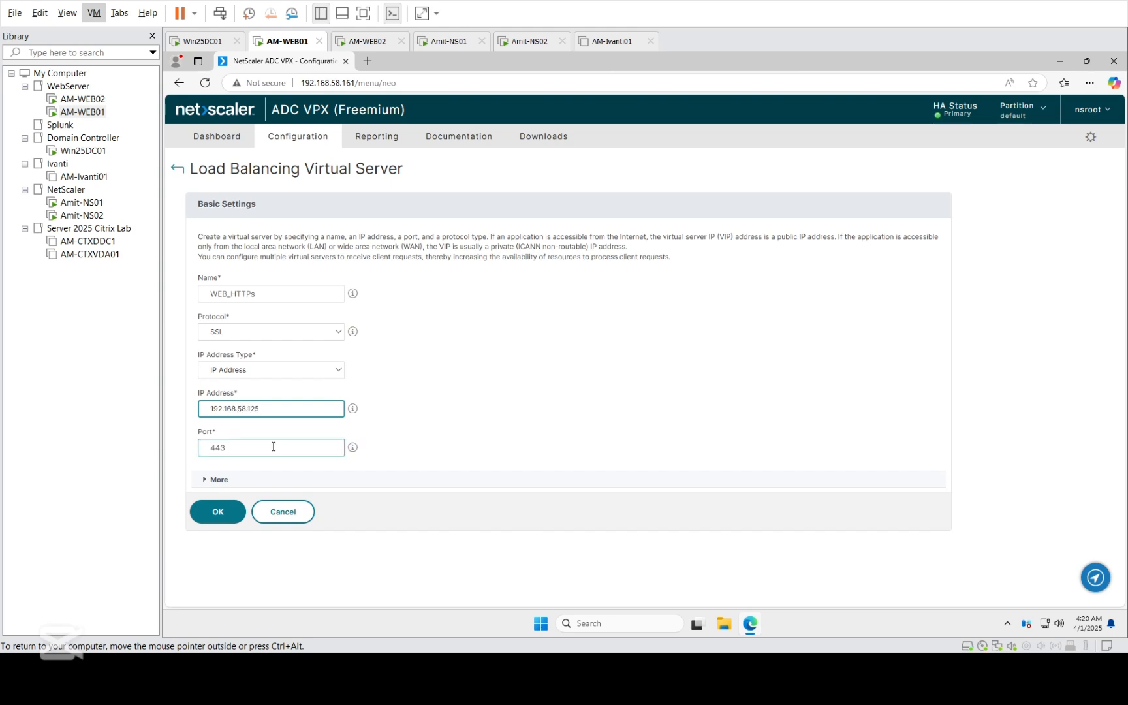
left_click(222, 515)
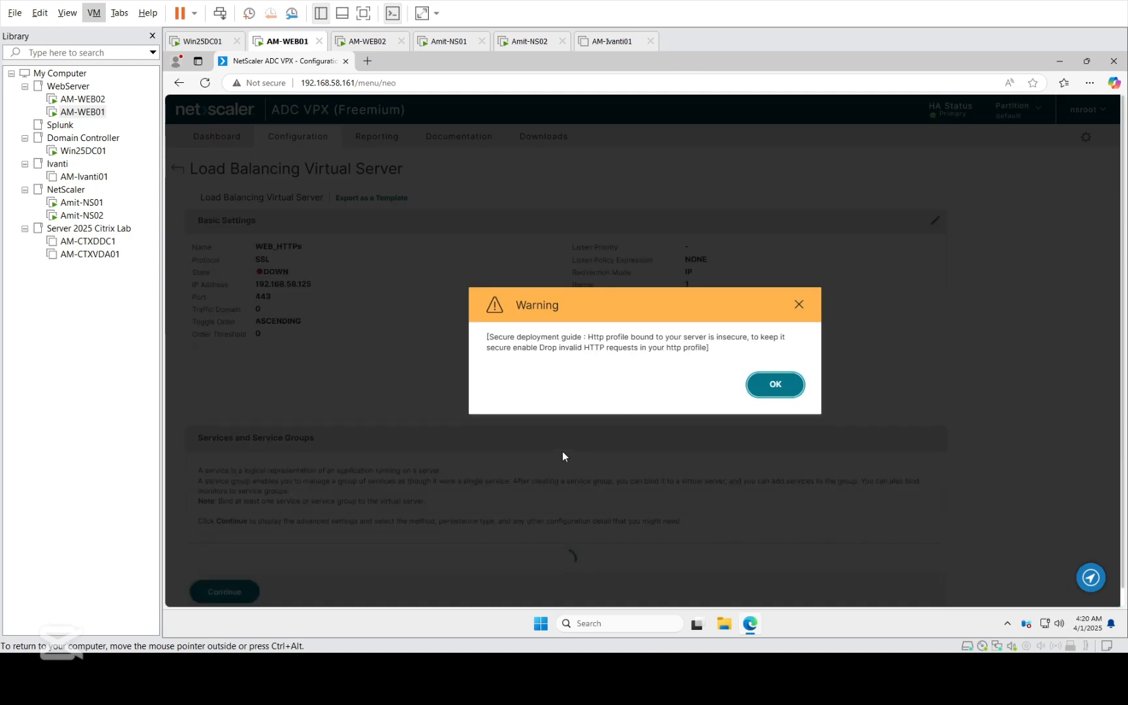
left_click(757, 393)
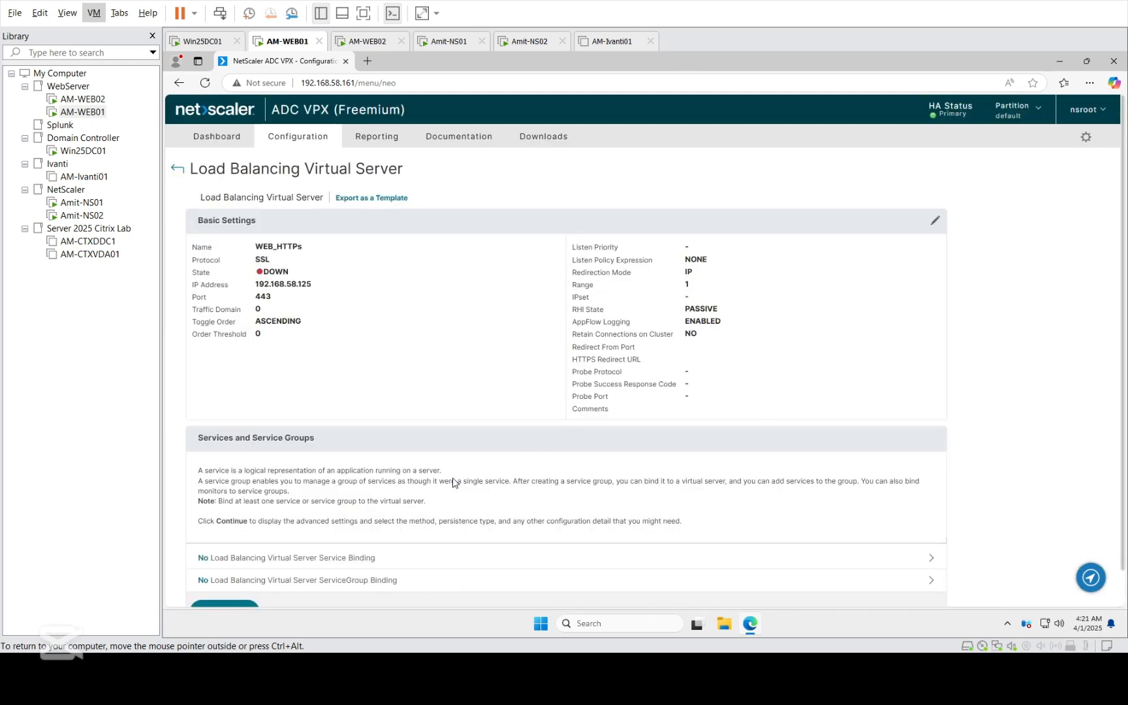
- Bind the service group WEB-ServiceG to the WEB_HTTPs virtual server
left_click(203, 581)
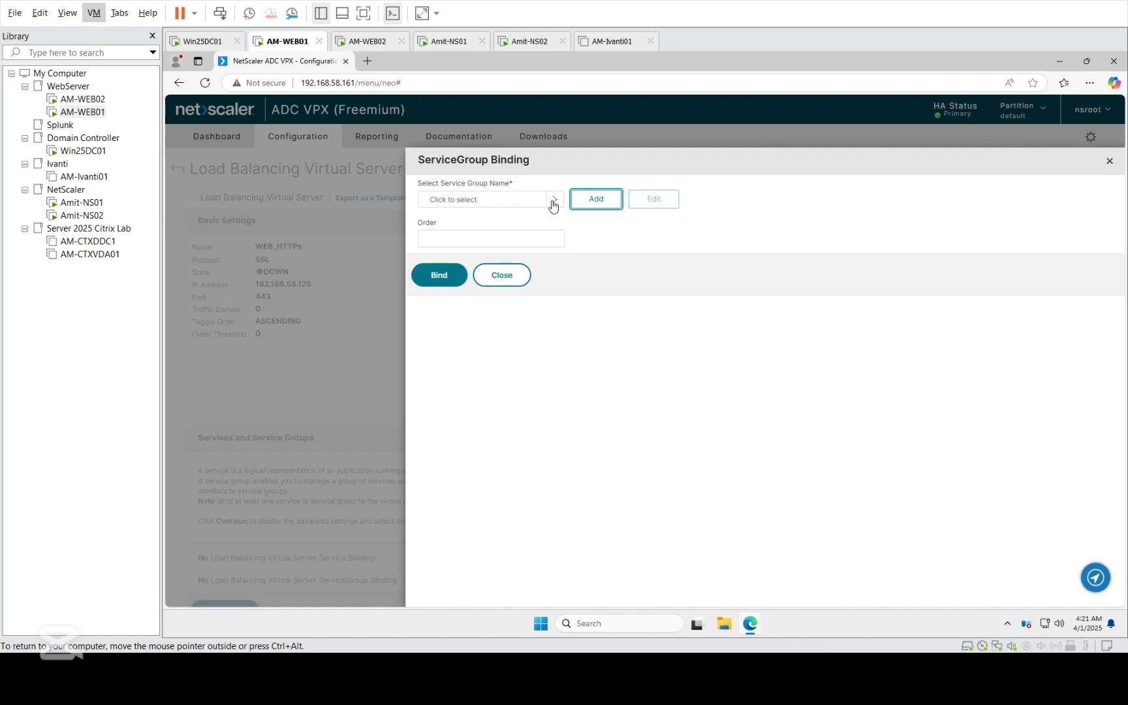
left_click(554, 203)
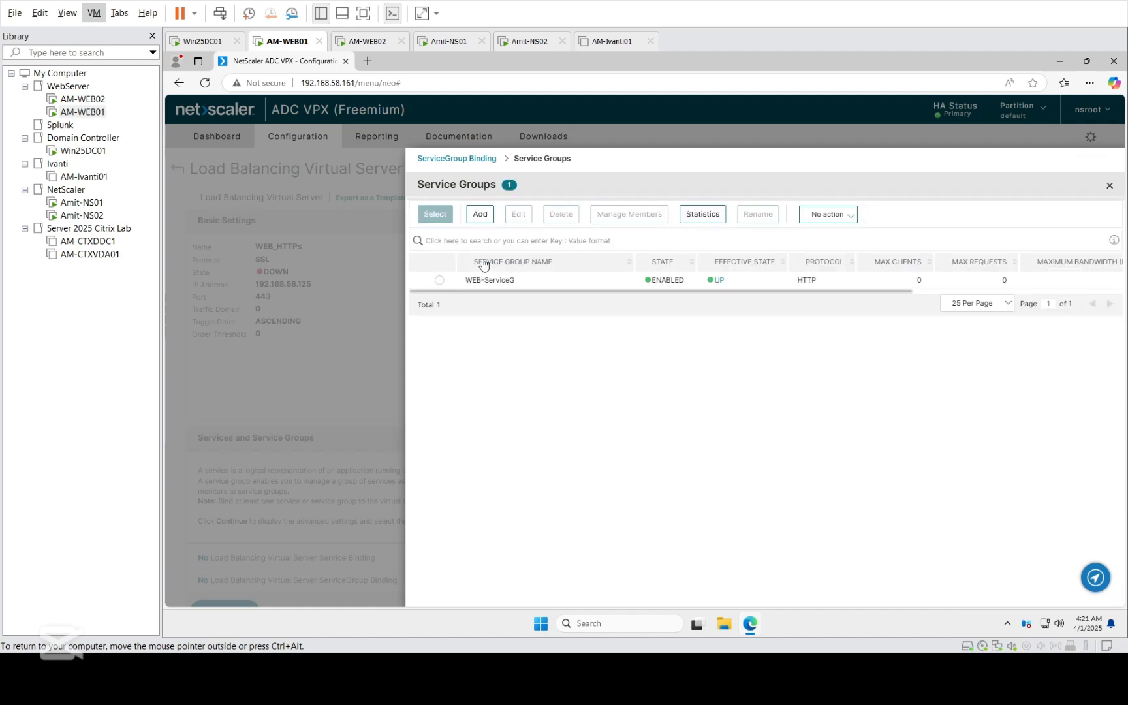
left_click(439, 280)
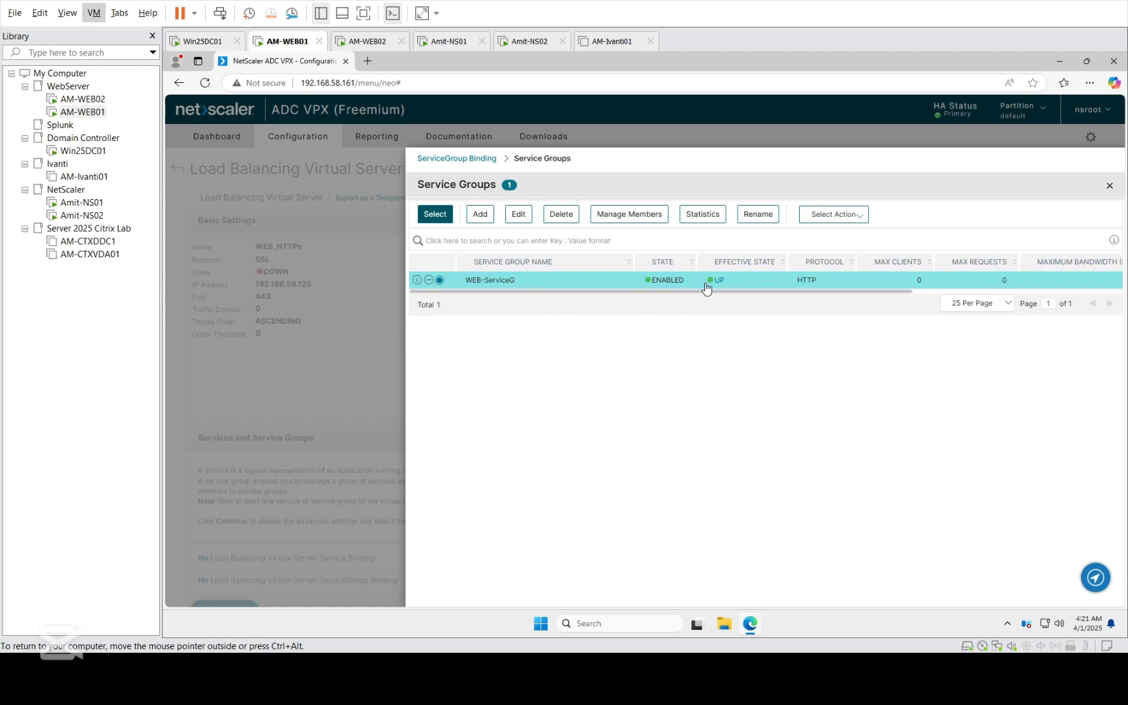
left_click(431, 219)
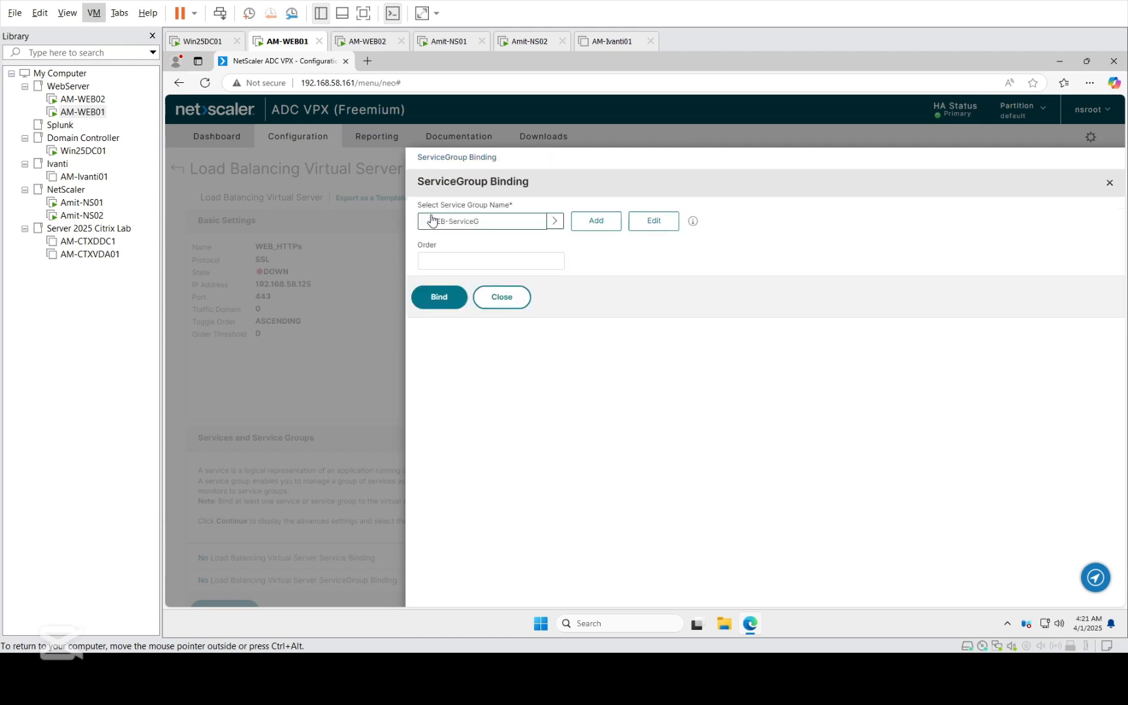
left_click(451, 301)
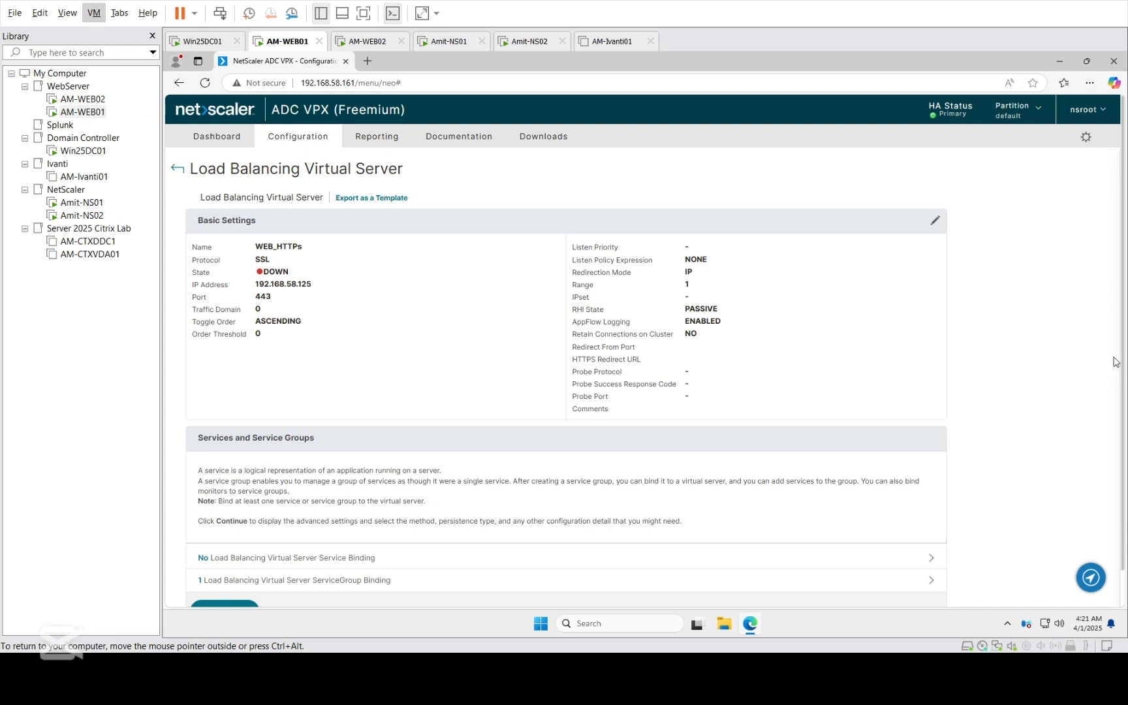
- Proceed to the certificate settings and bind the webserver certificate as the virtual server's server certificate
left_click_drag(1123, 343, 1124, 392)
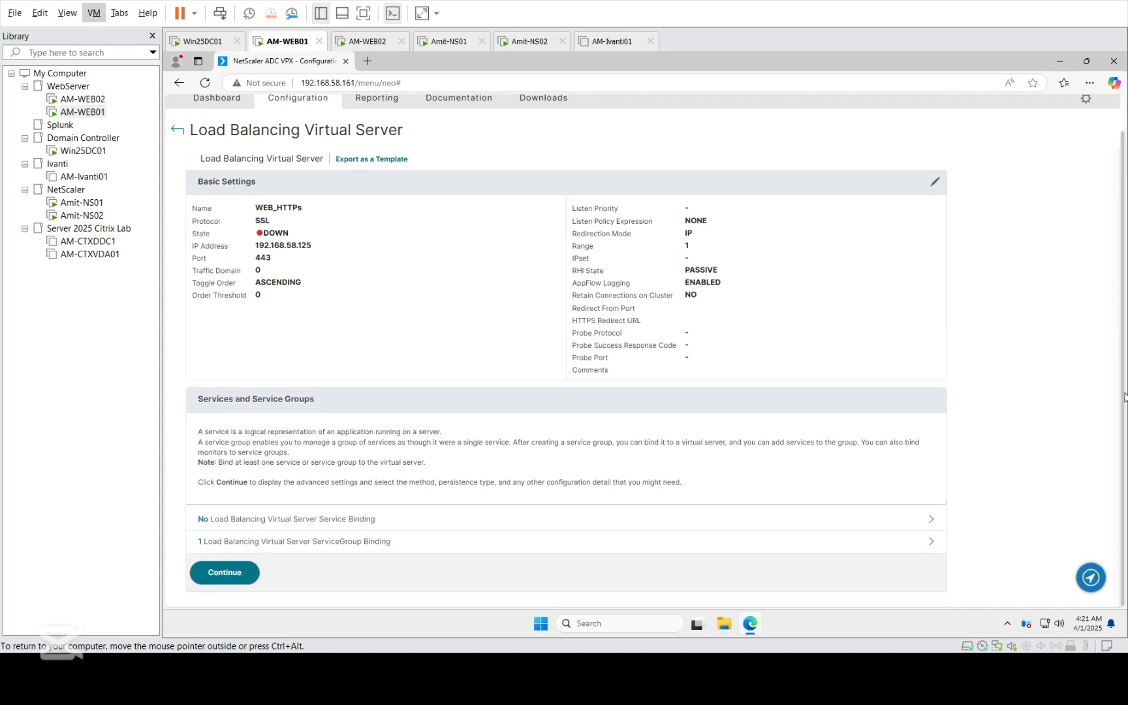
left_click(224, 573)
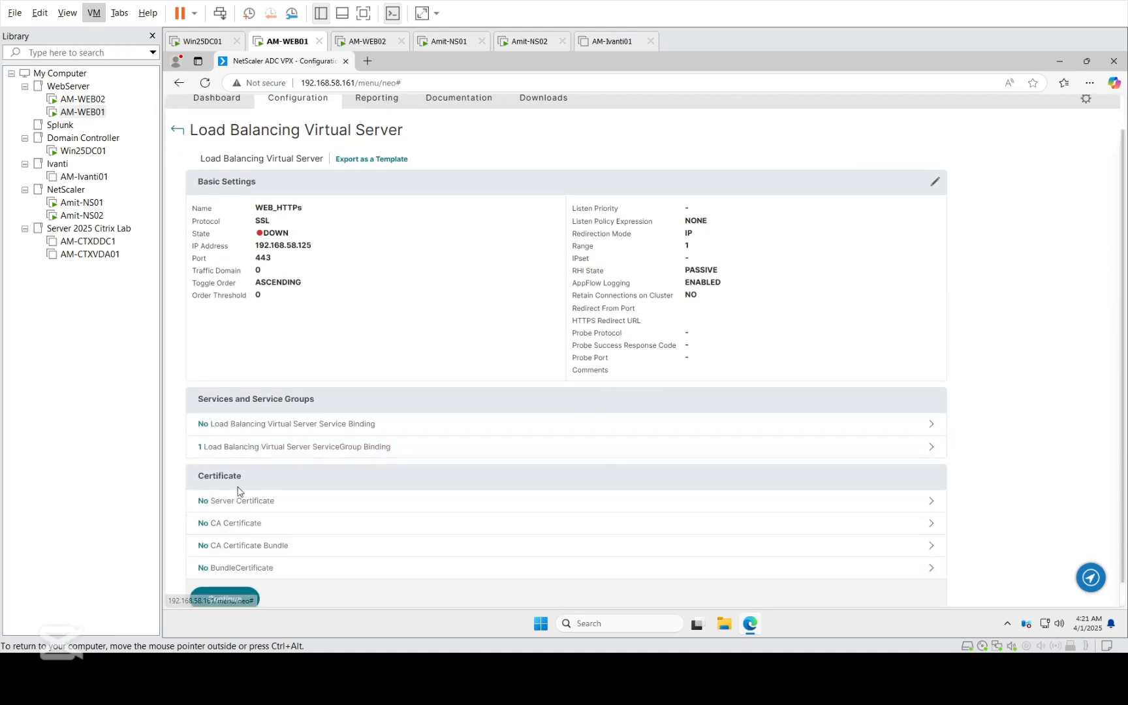
left_click(203, 503)
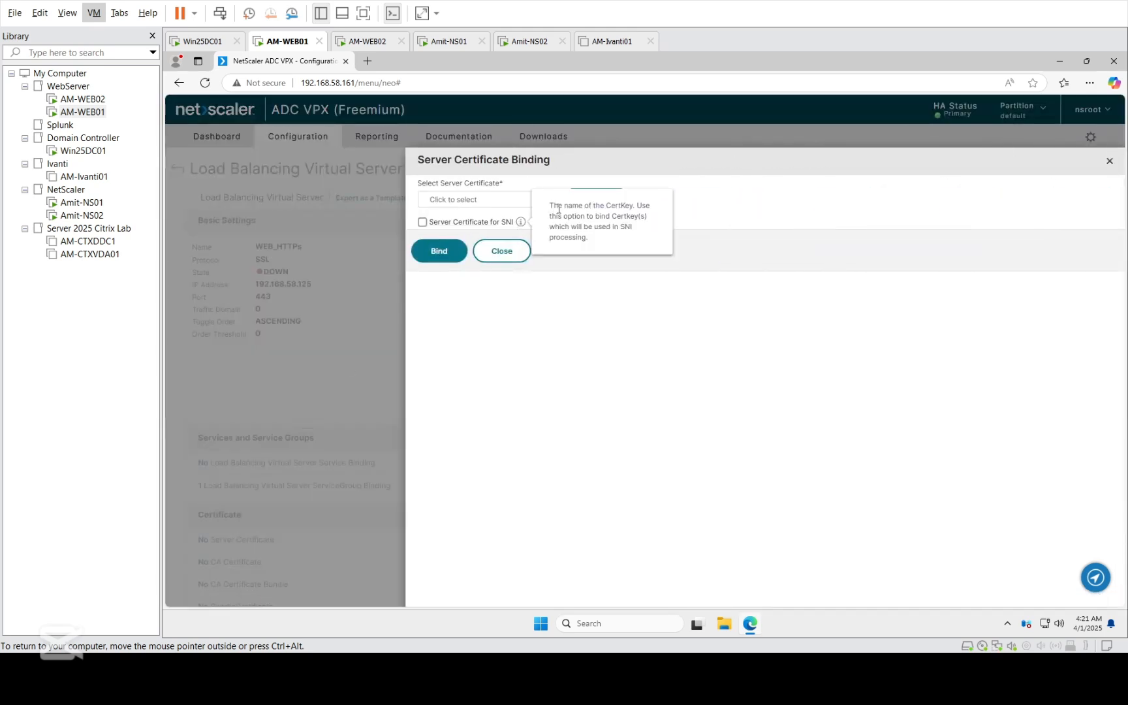
left_click(556, 202)
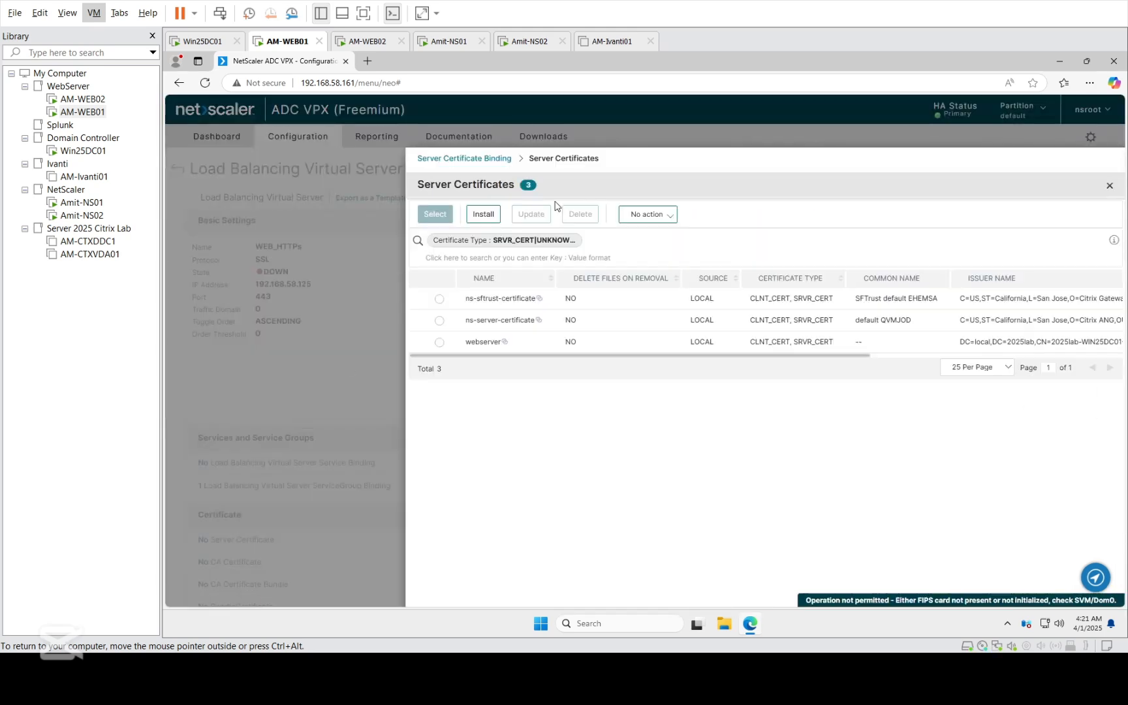
left_click(440, 346)
left_click(440, 219)
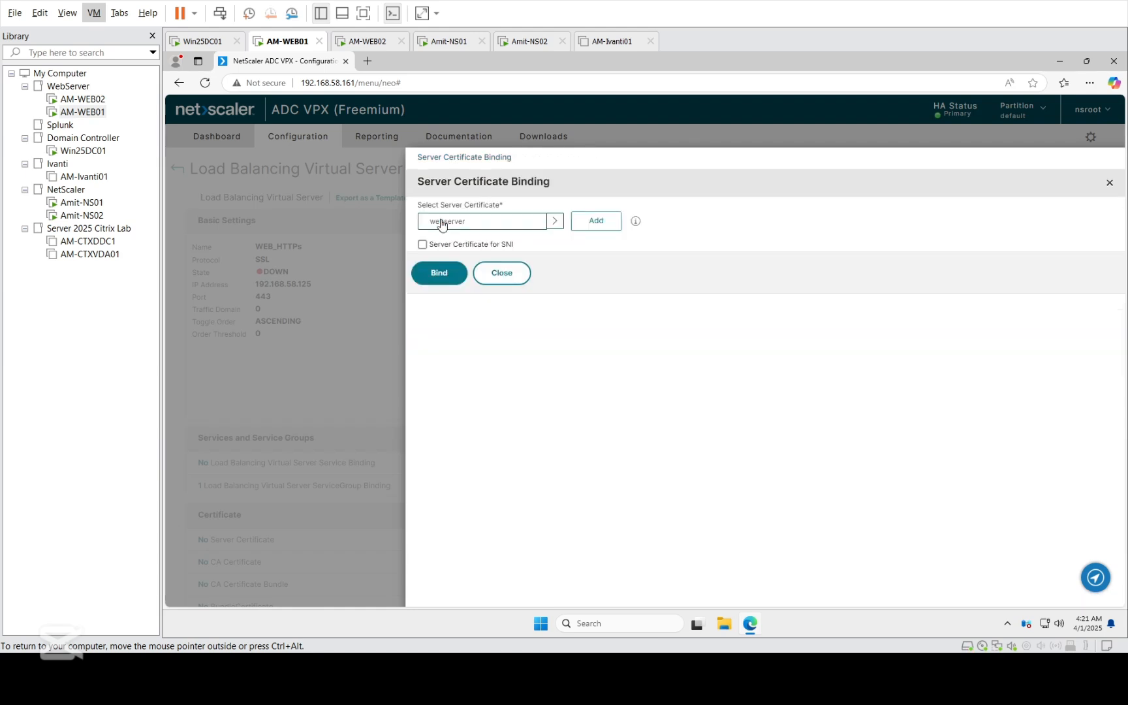
left_click(439, 272)
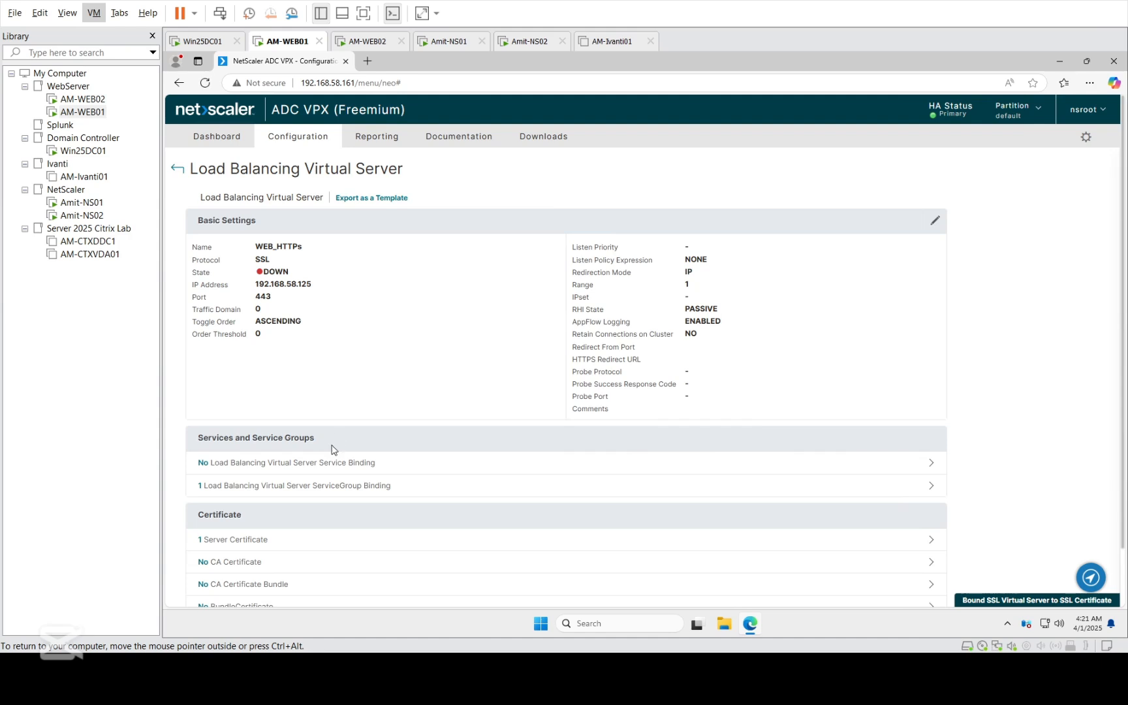
- Bind the RootCA certificate to the WEB_HTTPs virtual server as its CA certificate
left_click(206, 563)
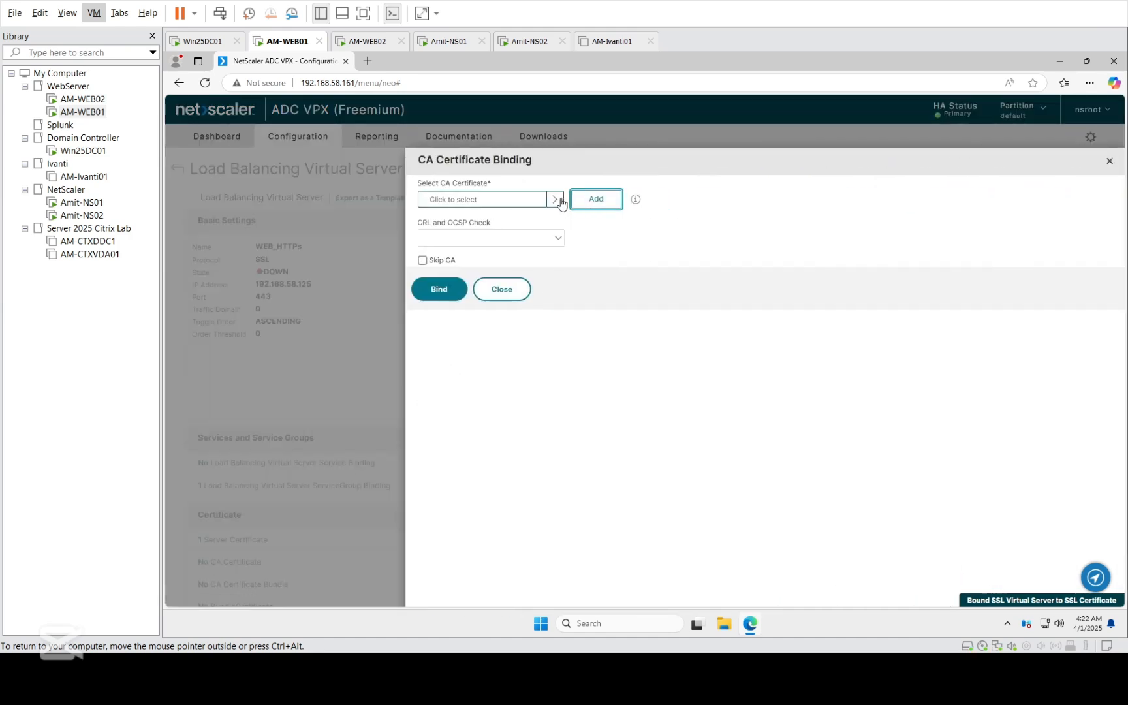
left_click(555, 200)
left_click(440, 297)
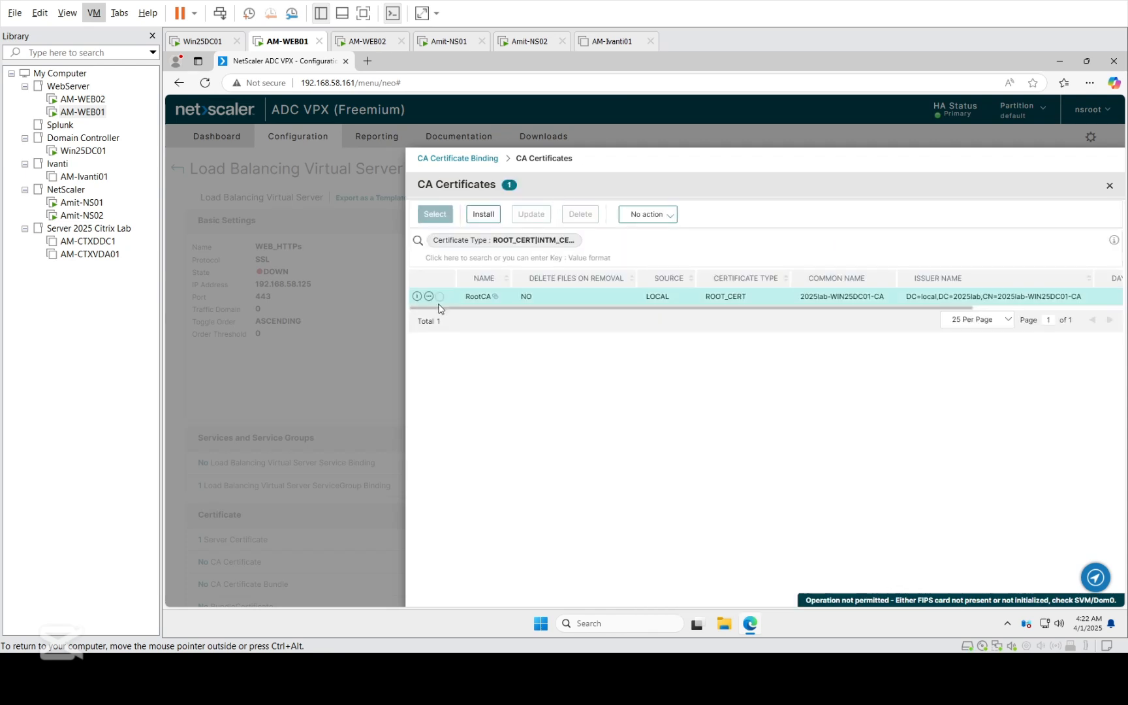
left_click(439, 297)
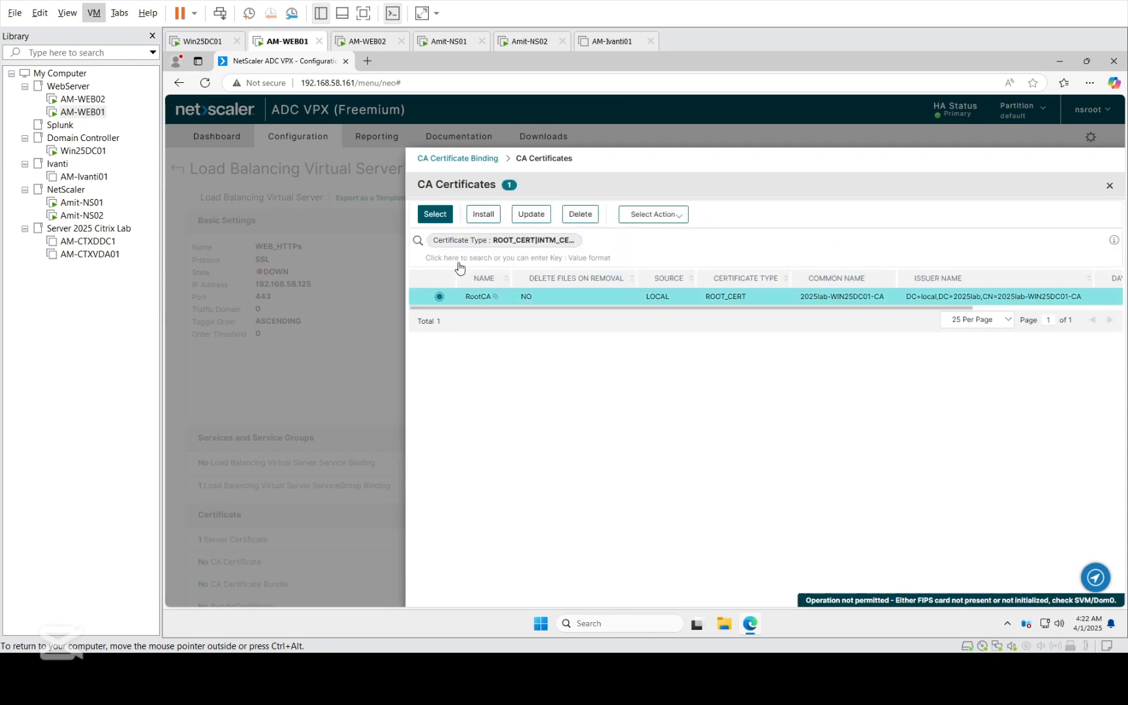
left_click(429, 217)
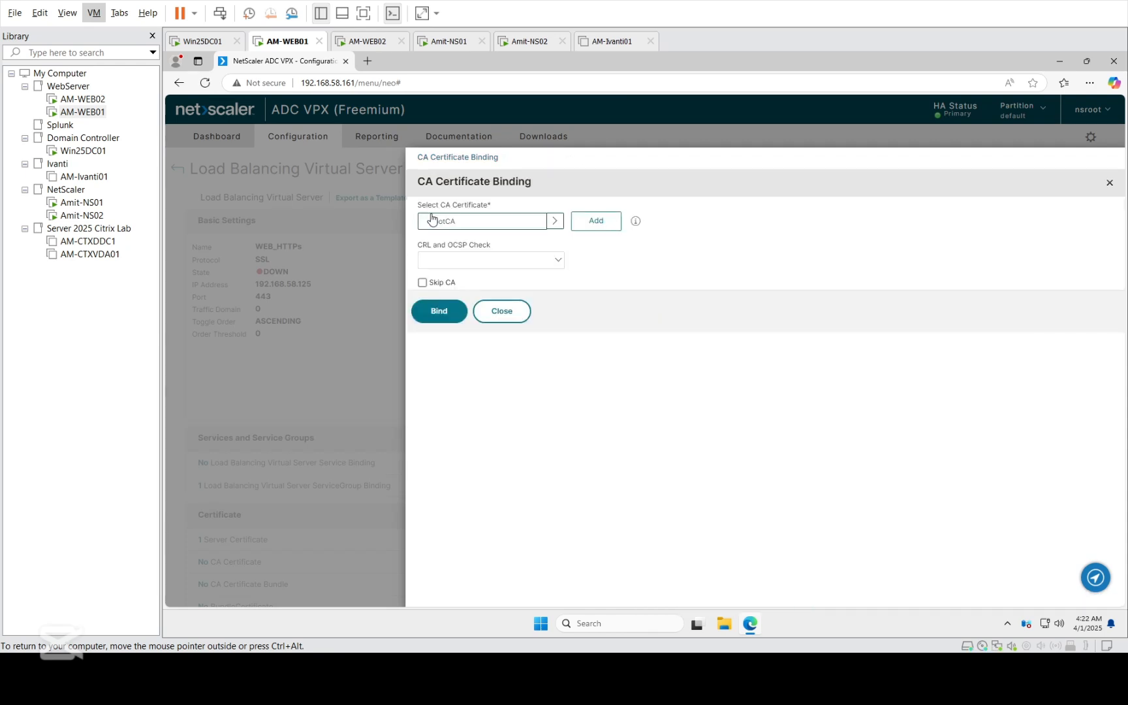
left_click(433, 313)
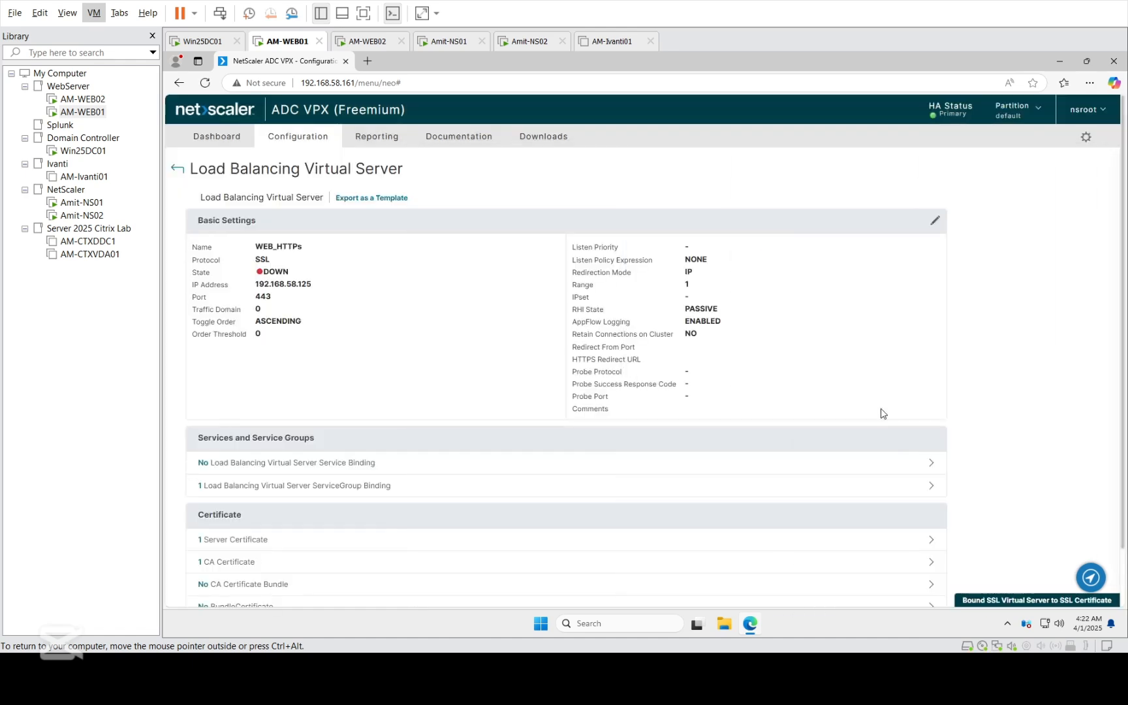
- Finish the WEB_HTTPs virtual server setup with the remaining settings at their defaults and save the running configuration
scroll(1120, 440, "down", 2)
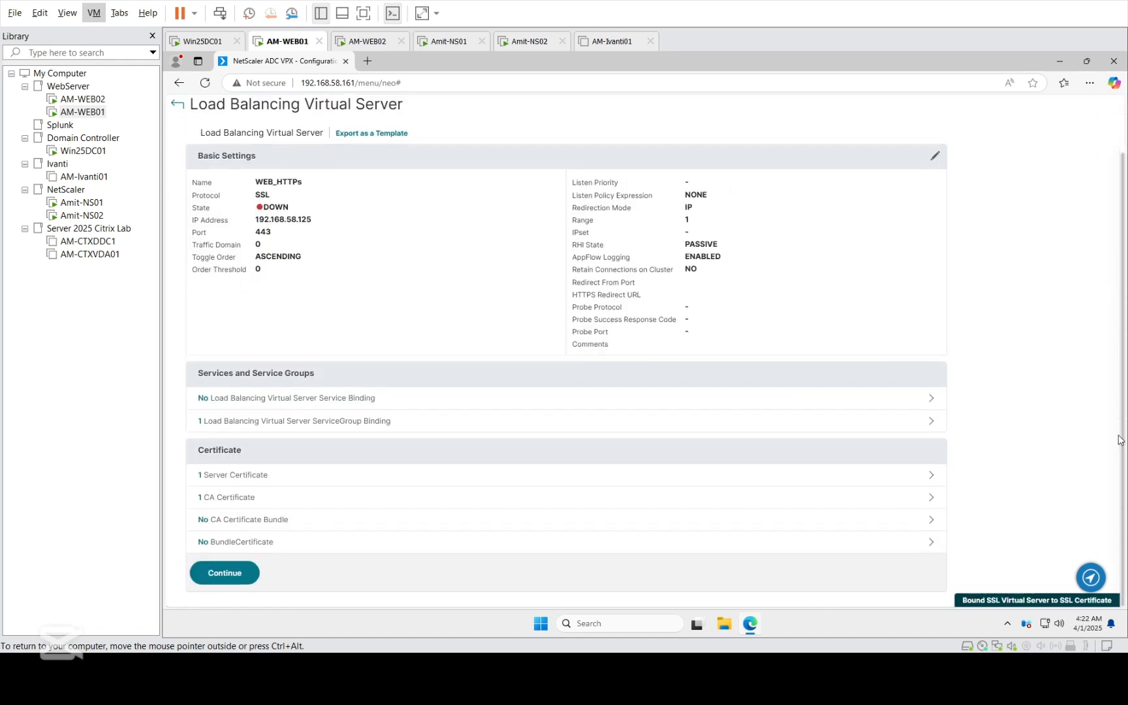
left_click(237, 573)
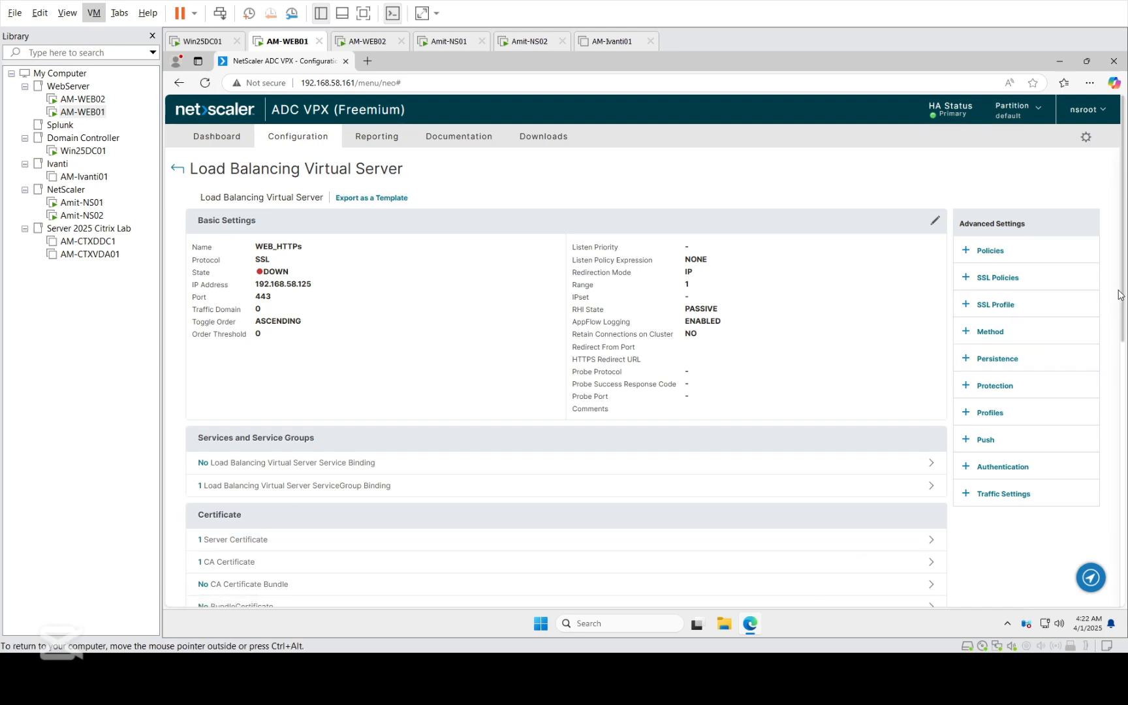
left_click_drag(1120, 295, 1125, 586)
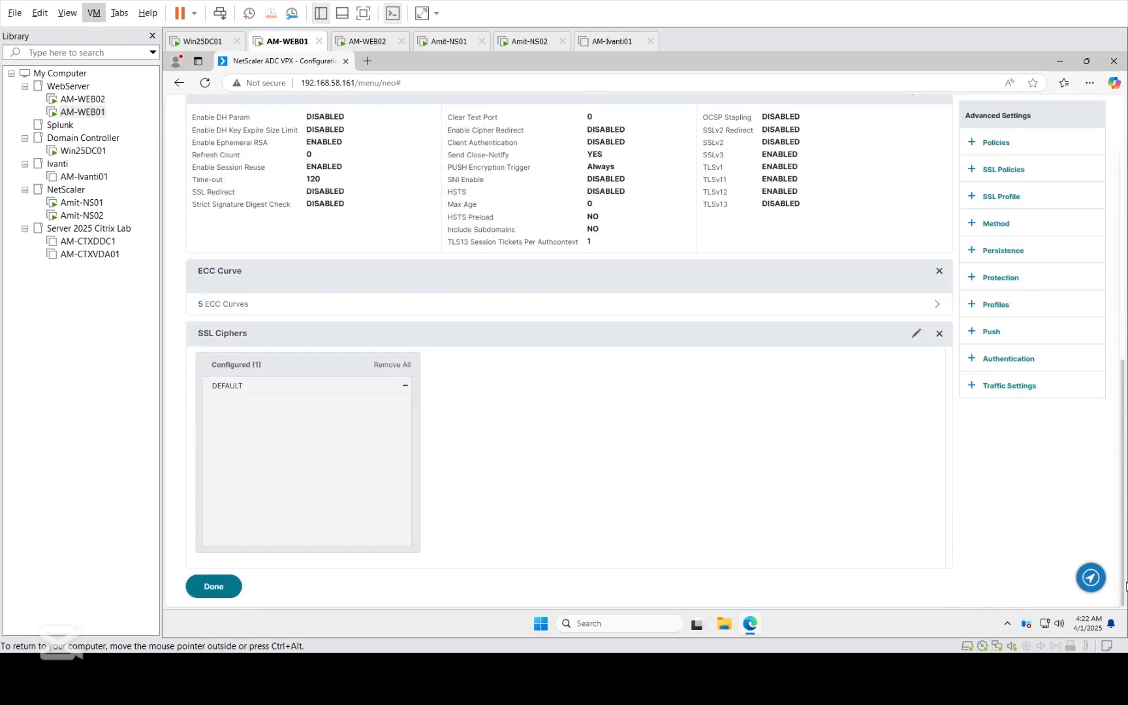
left_click(213, 587)
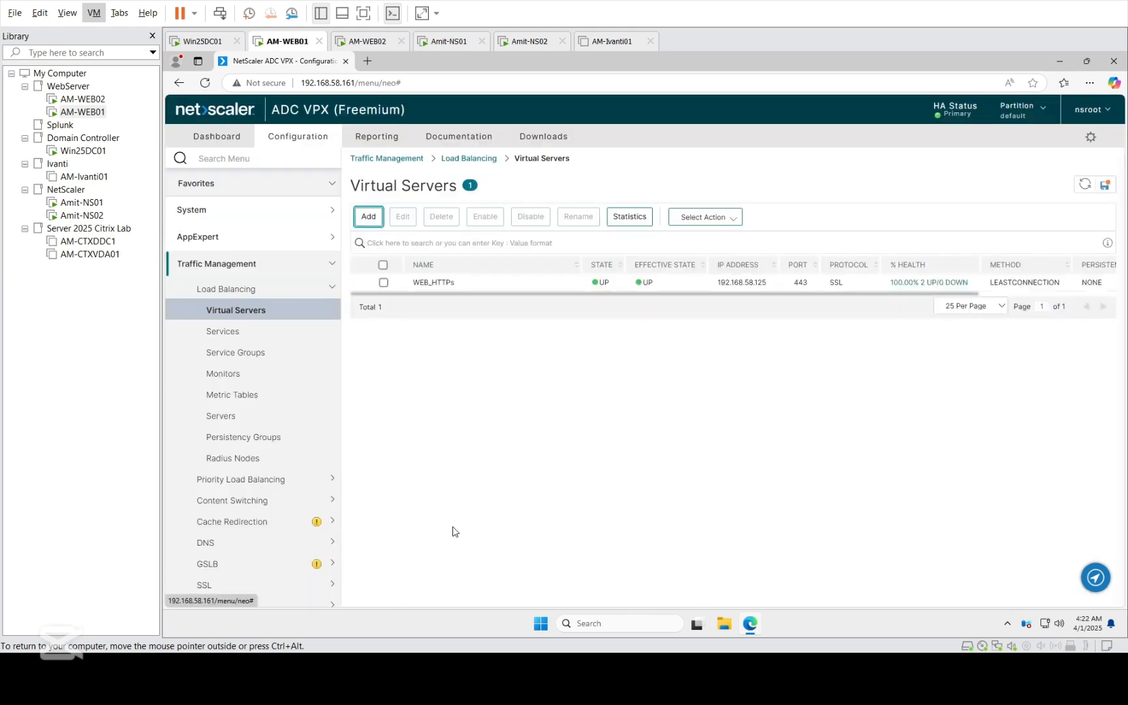
left_click(1106, 187)
left_click(715, 381)
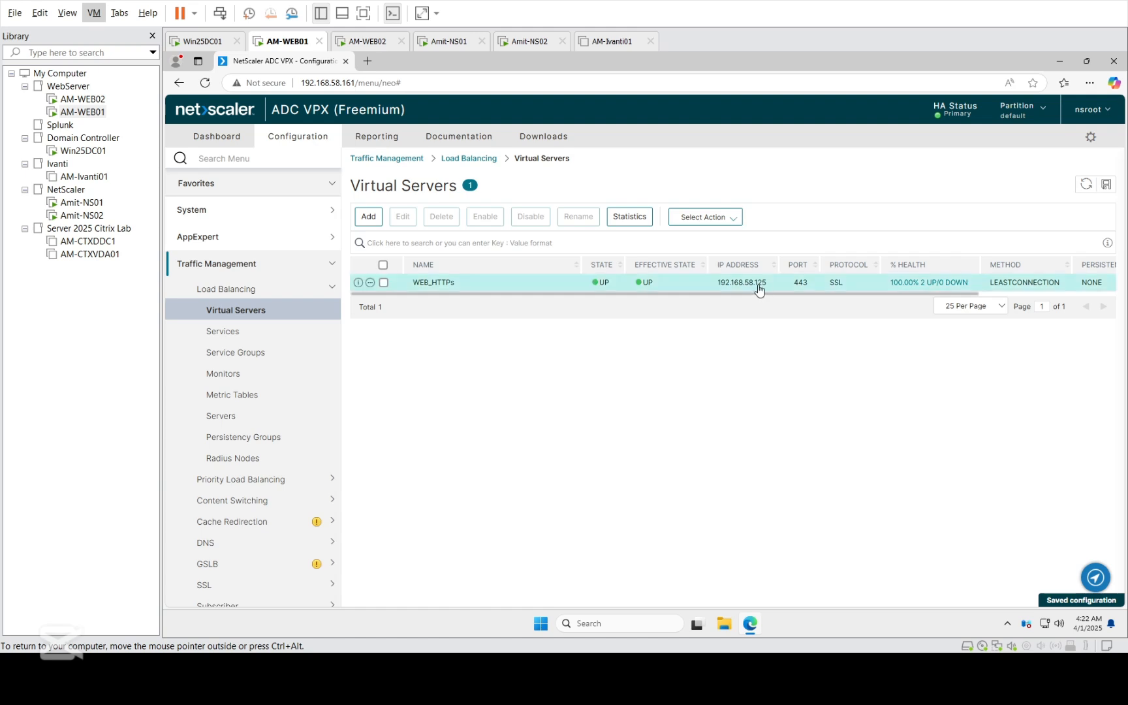
left_click(366, 49)
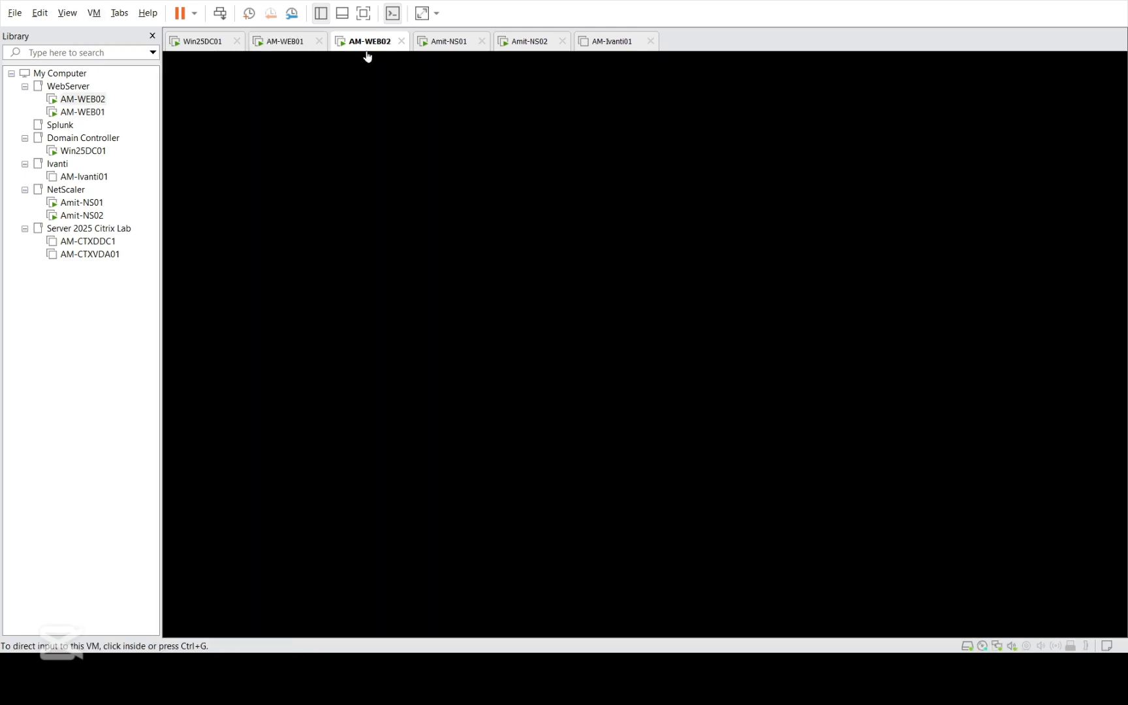
left_click(301, 49)
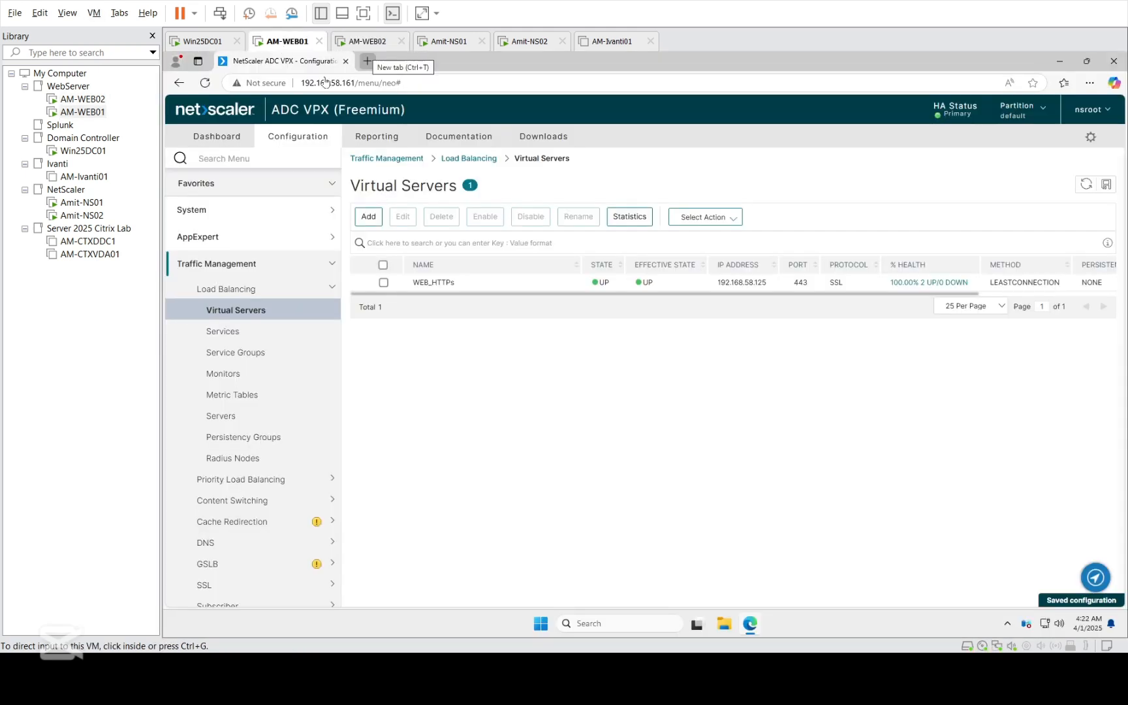
left_click(368, 61)
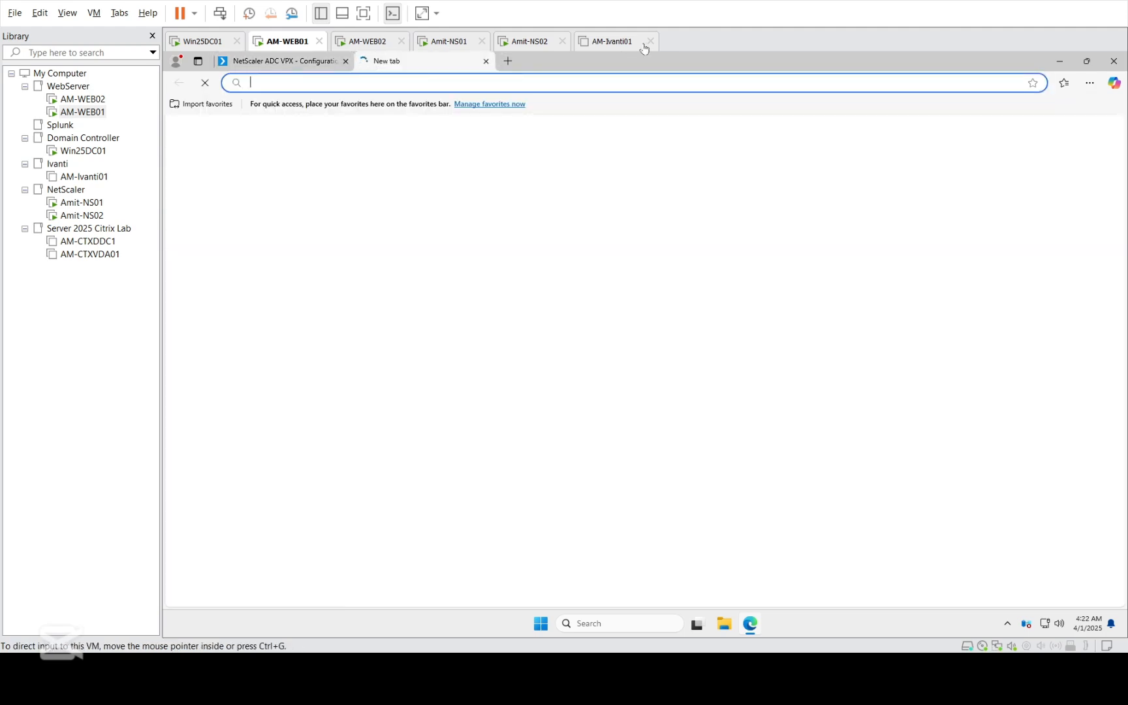
left_click(649, 42)
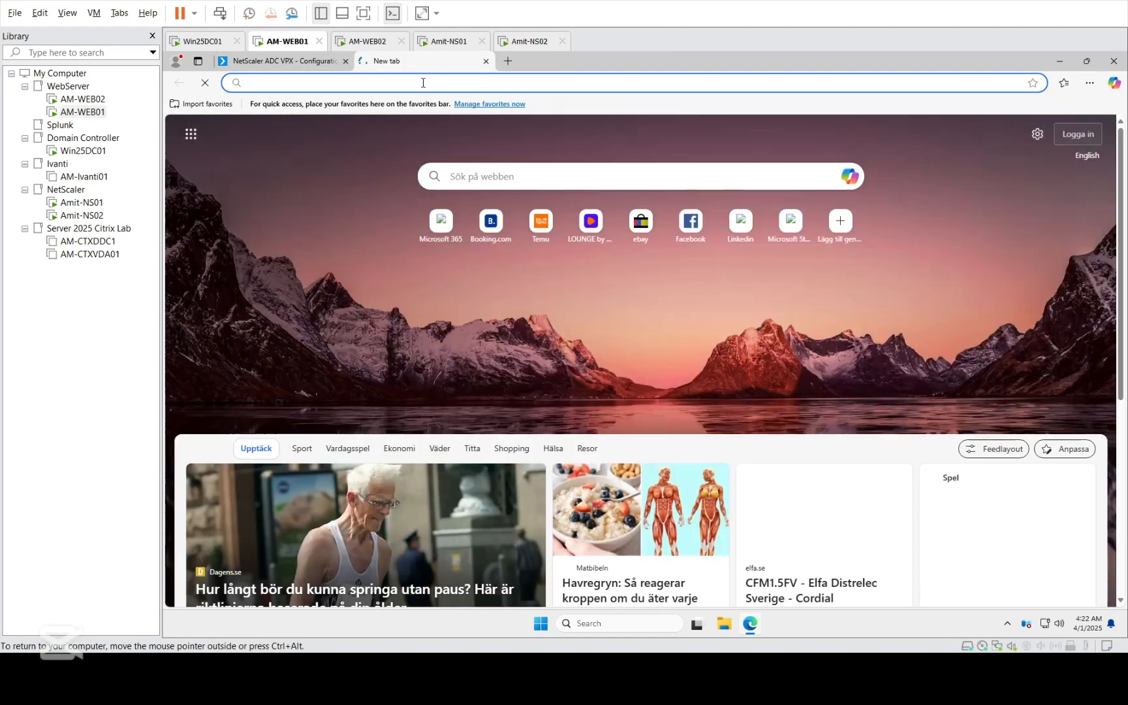
type("https://webserver.2025lab.local")
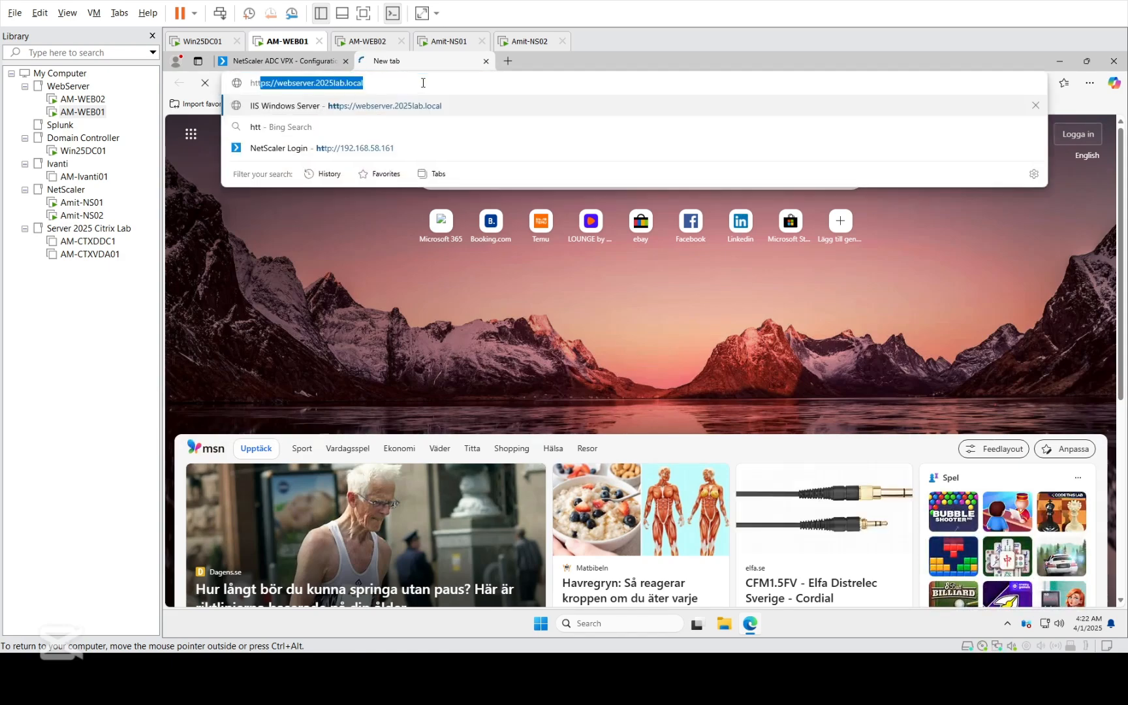
key("Return")
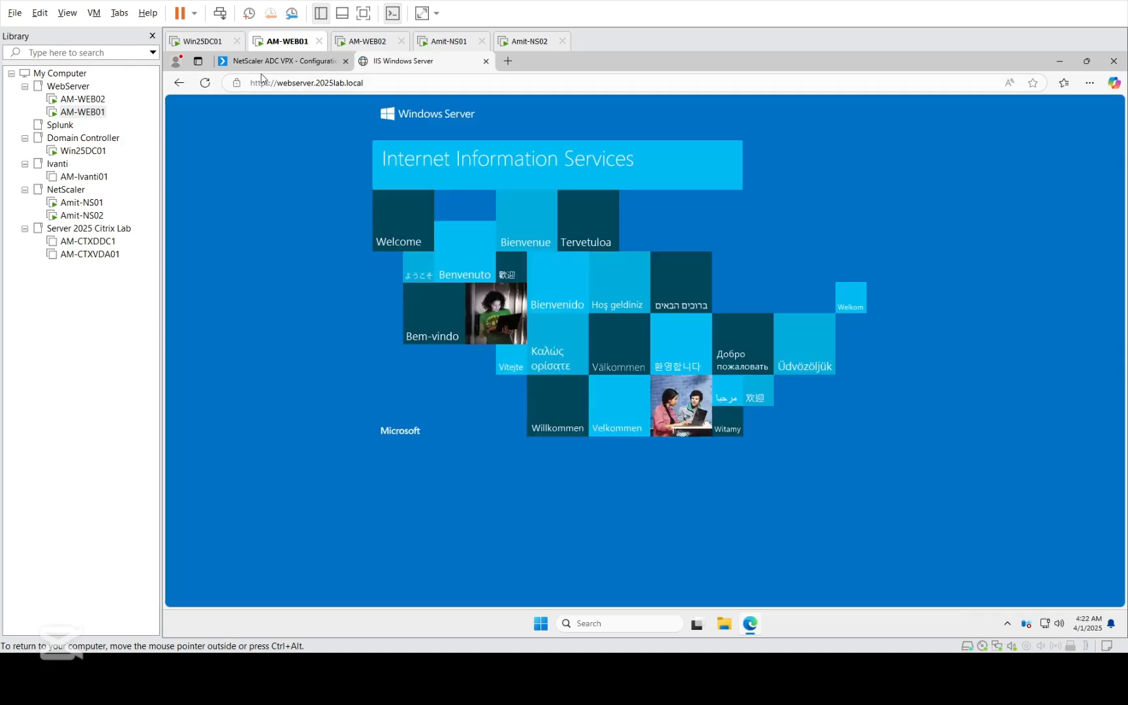
- Return to the NetScaler console and view the load balancing statistics of the WEB_HTTPs virtual server
left_click(271, 63)
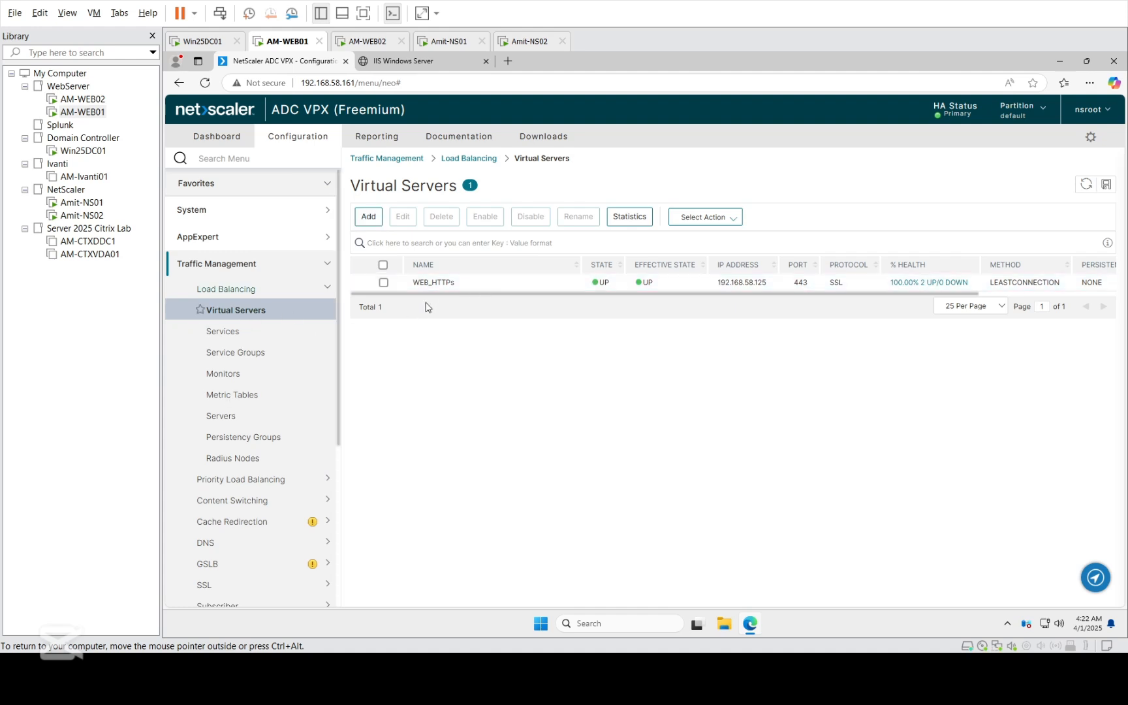
left_click(385, 282)
left_click(629, 220)
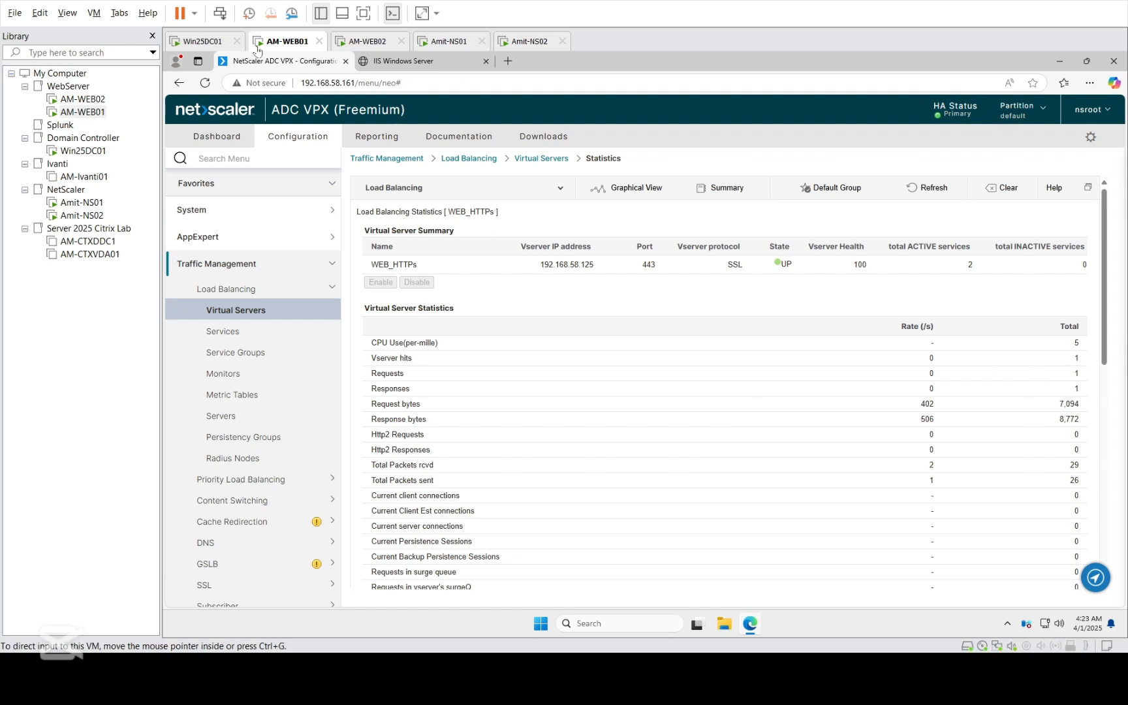
- Reload the webserver.2025lab.local page and refresh the WEB_HTTPs statistics to check for new traffic
left_click(403, 60)
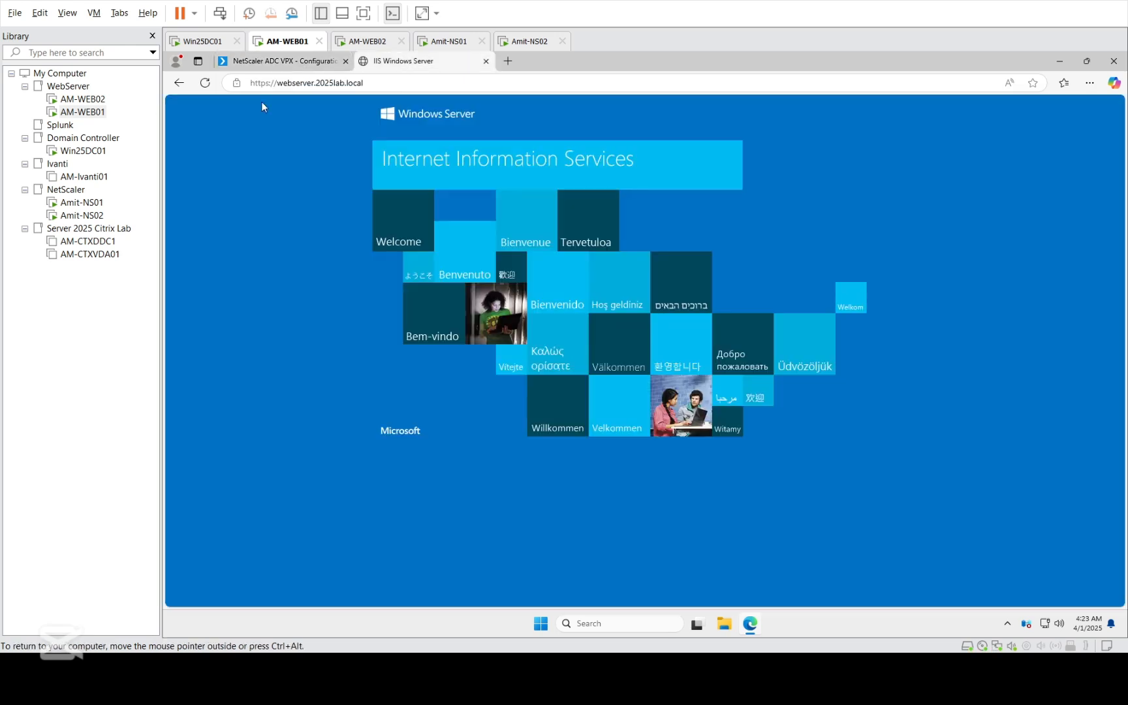
left_click(201, 86)
left_click(300, 62)
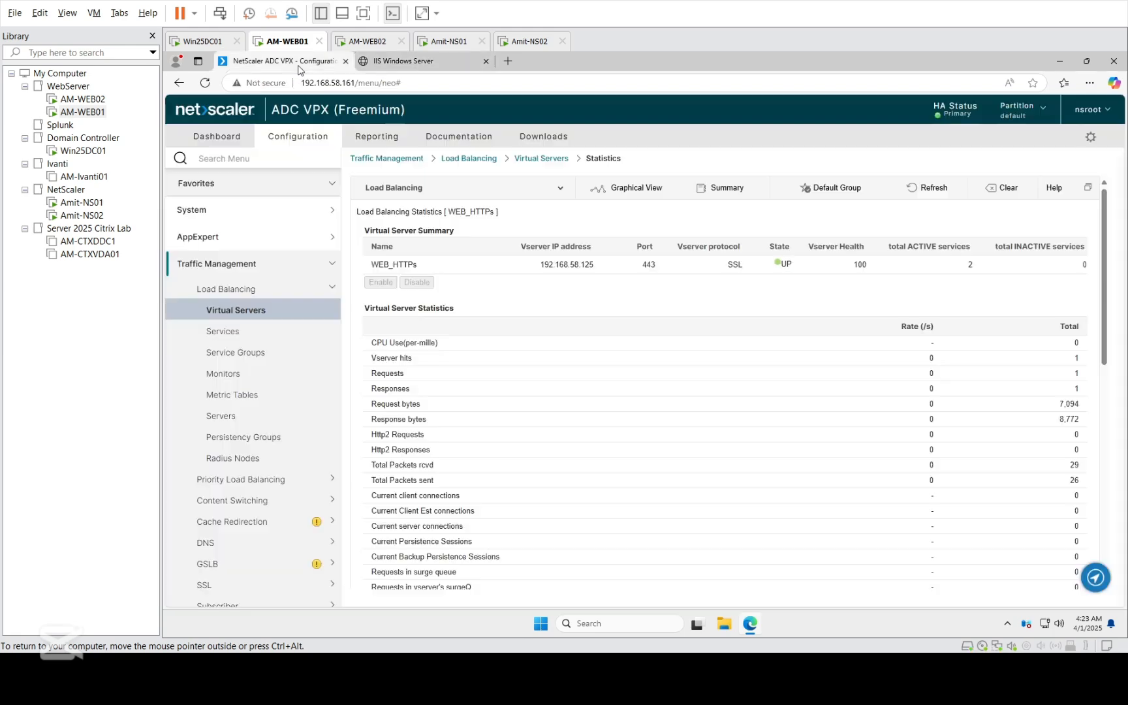
left_click(918, 190)
- Go back to the virtual servers list and open WEB_HTTPs for editing
left_click(235, 312)
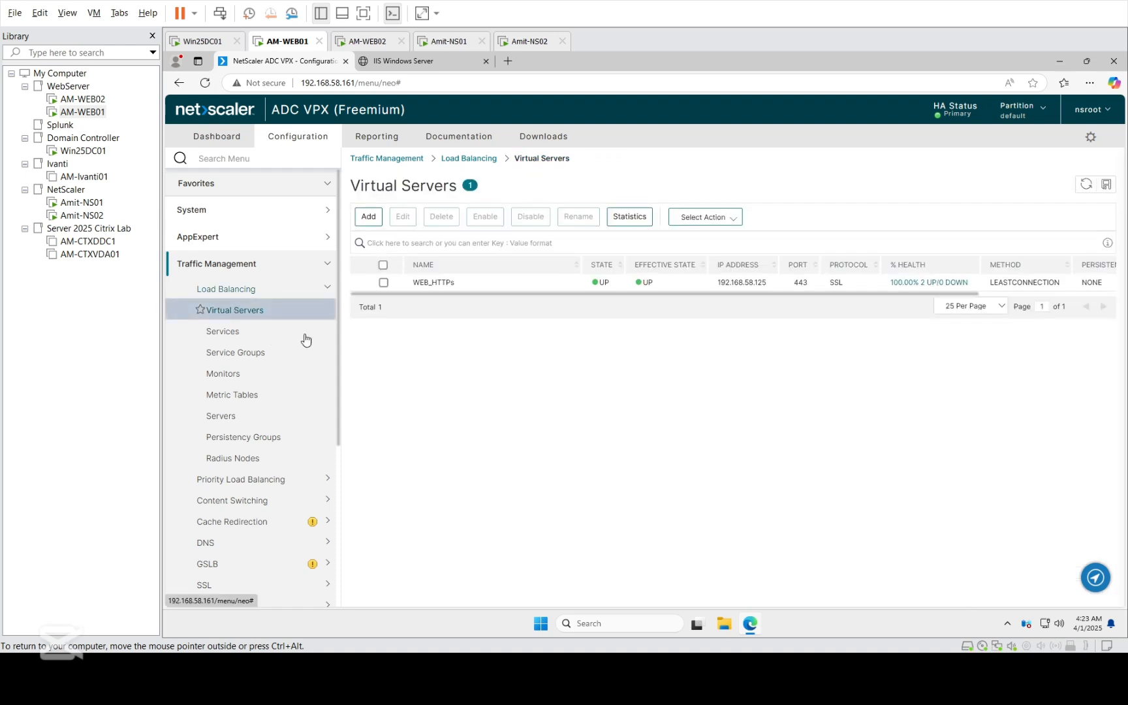
double_click(535, 287)
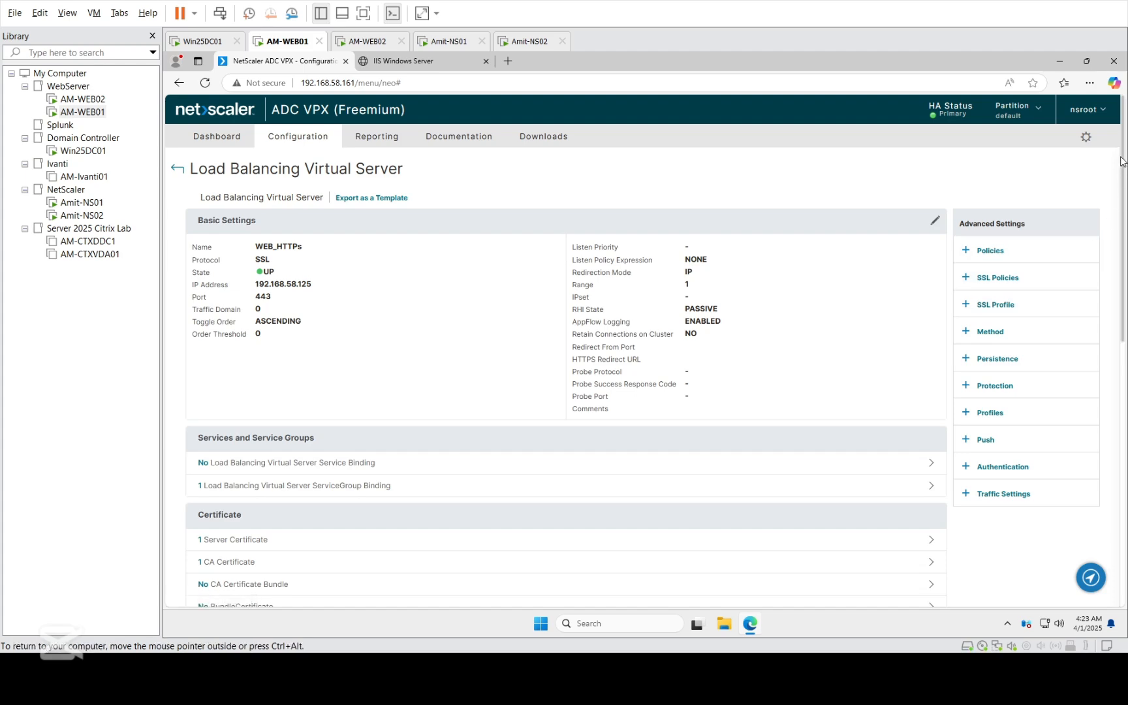
left_click_drag(1121, 171, 1125, 320)
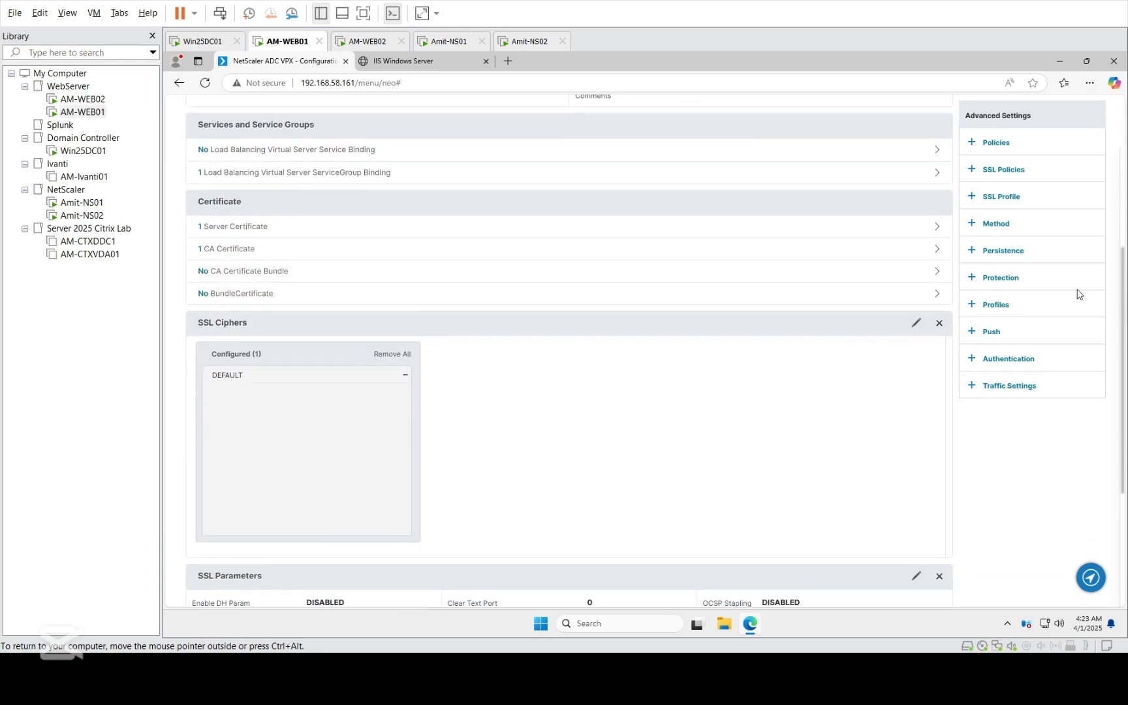
- Add the Persistence section and examine the settings offered for the SOURCEIP and COOKIEINSERT persistence types
left_click(1002, 251)
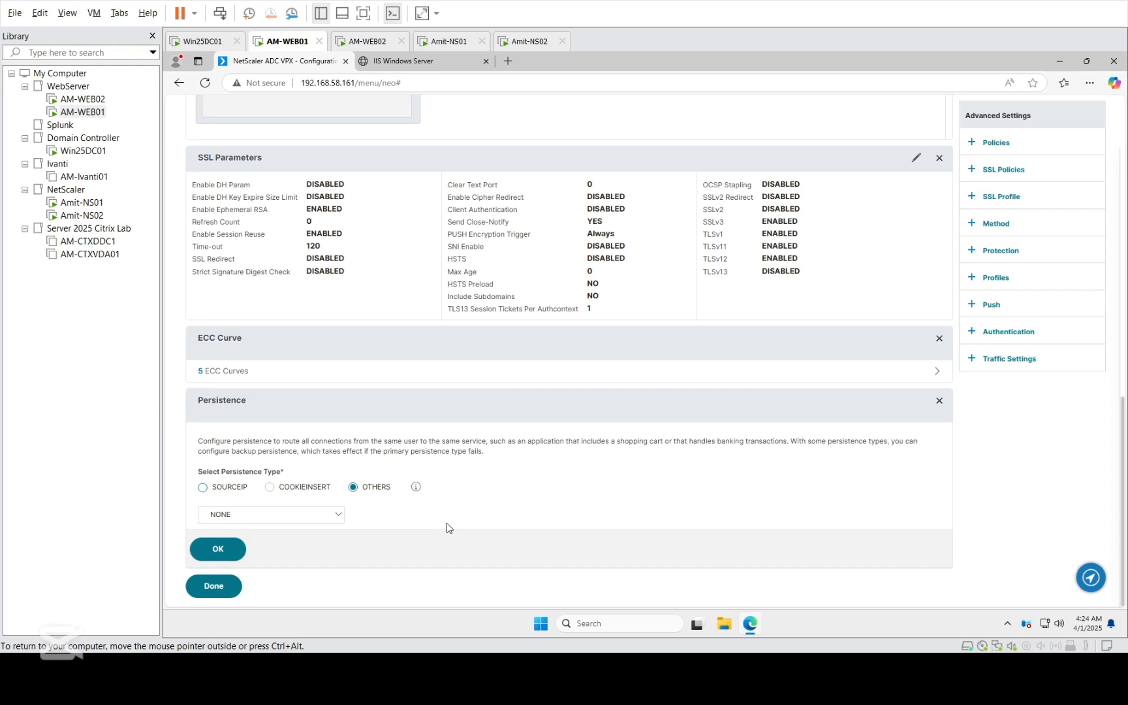
left_click(203, 487)
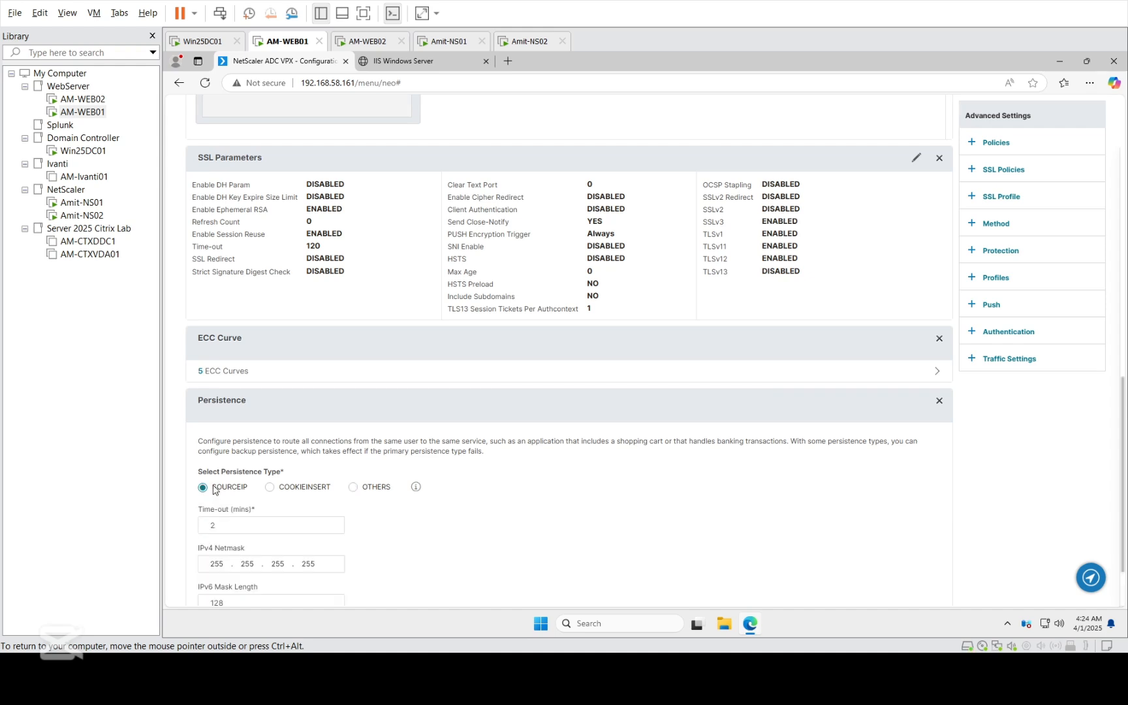
left_click(282, 490)
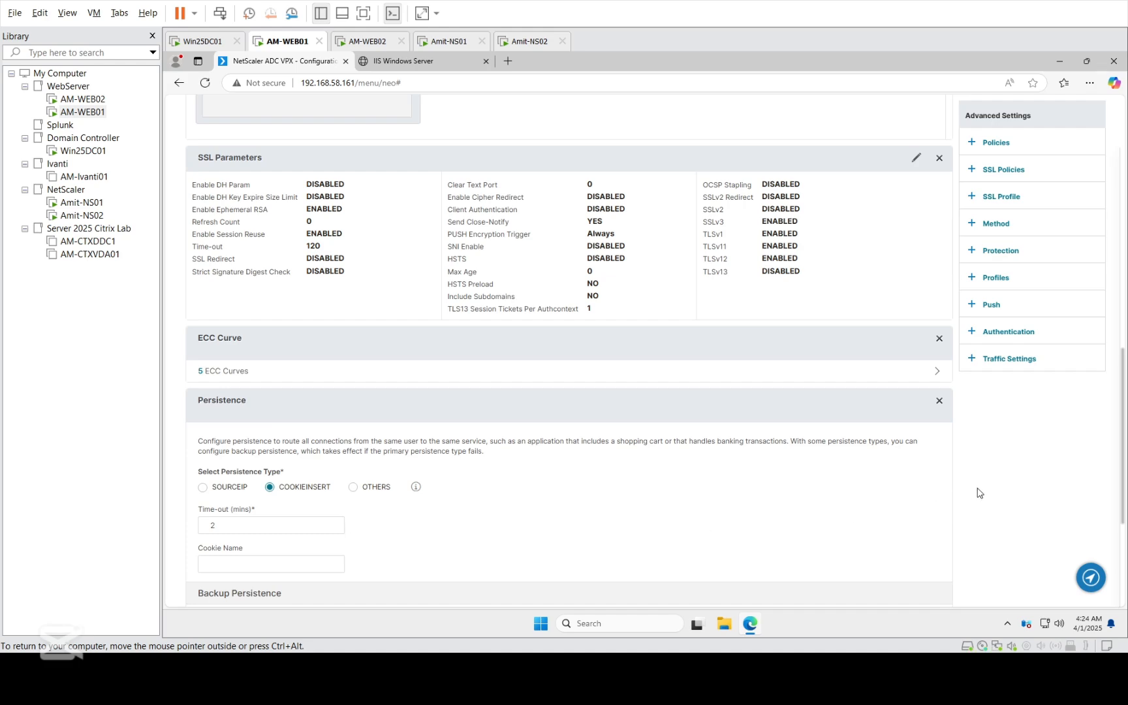
left_click_drag(1122, 449, 1127, 512)
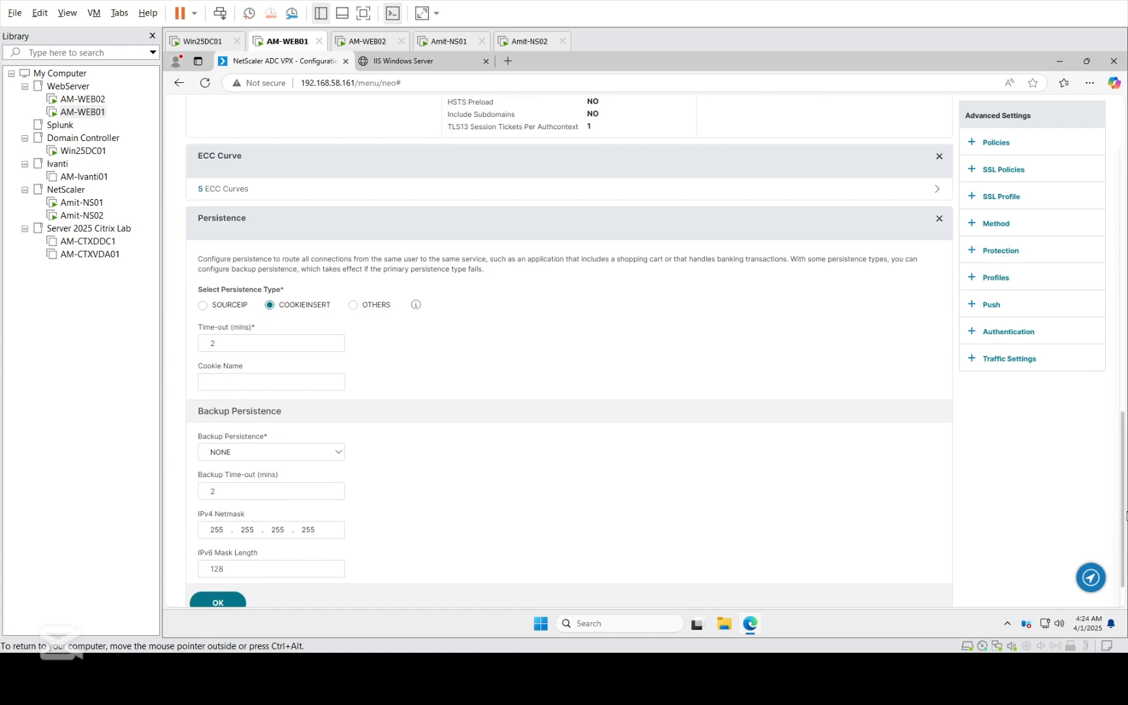
left_click_drag(1127, 516, 1127, 400)
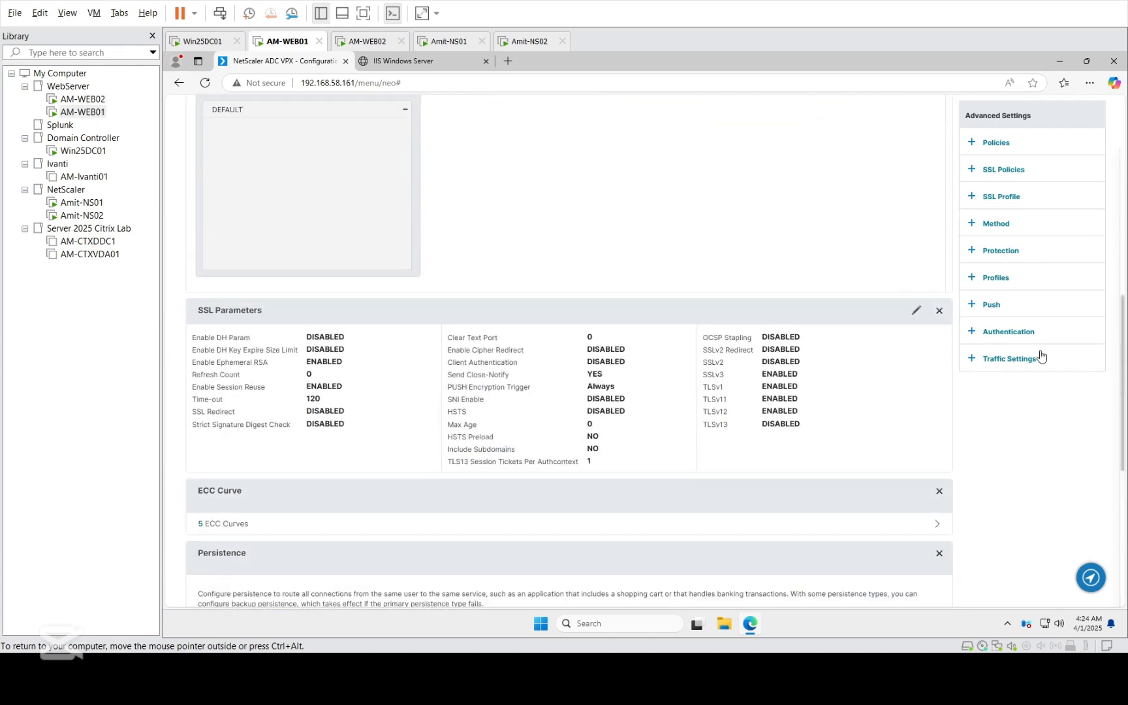
- Set the load balancing method of WEB_HTTPs to ROUNDROBIN, acknowledge the HTTP profile warning, and finish editing the virtual server
left_click(996, 224)
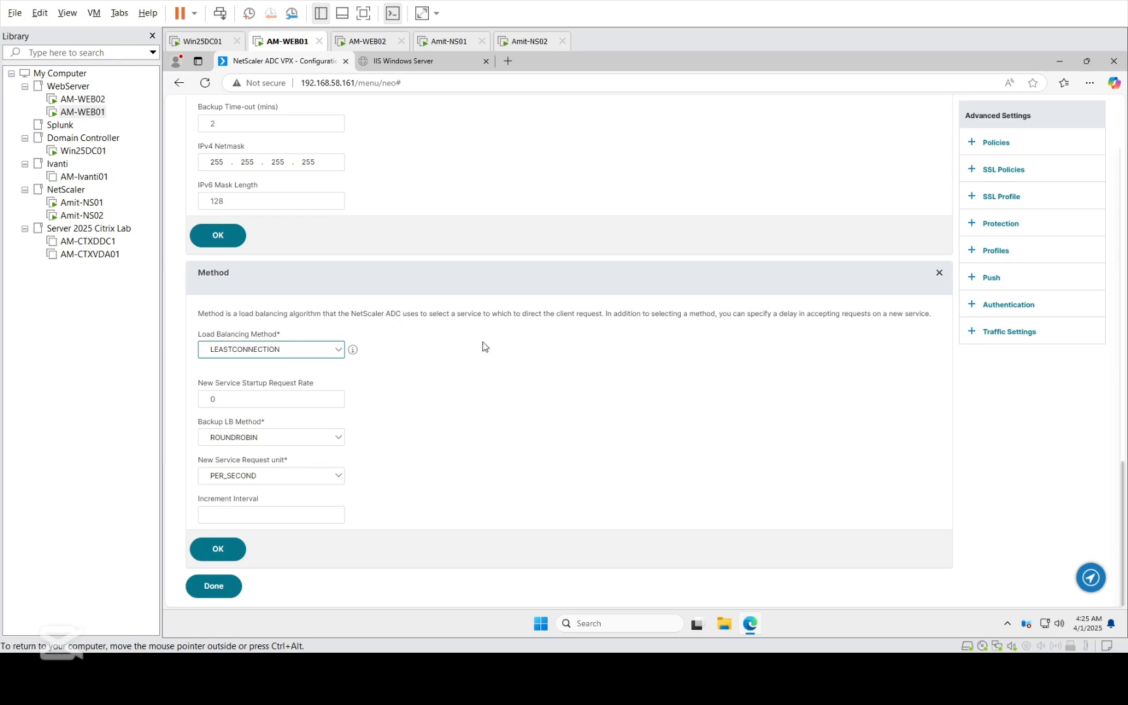
left_click(273, 352)
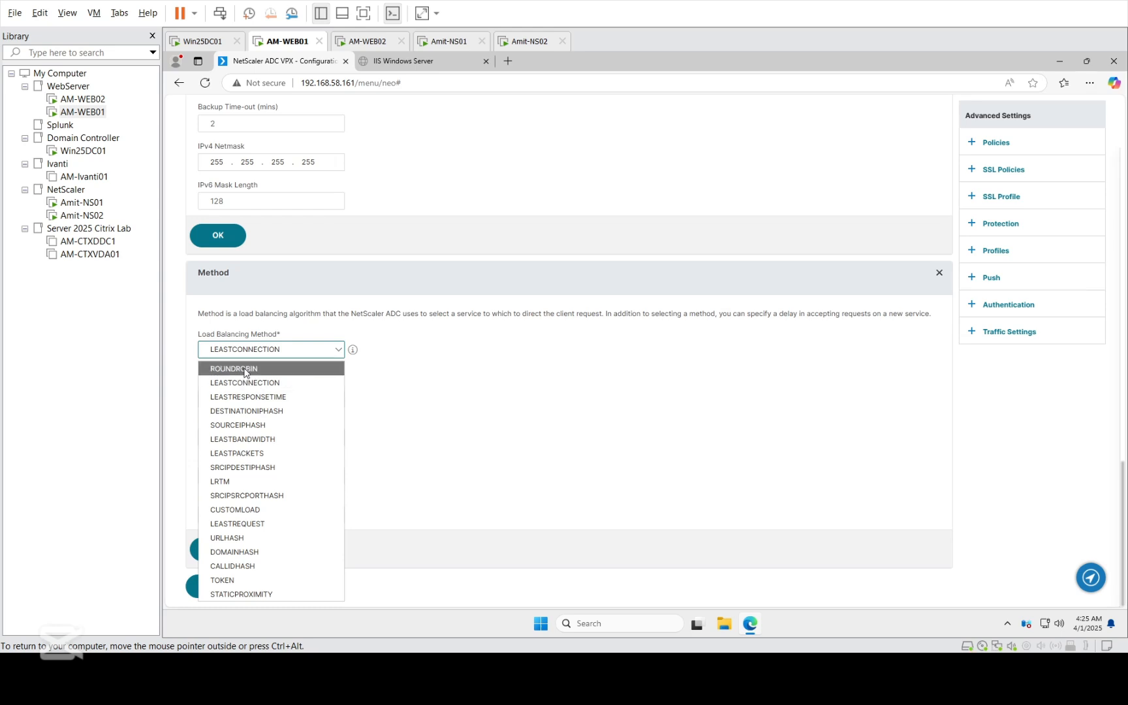
left_click(244, 369)
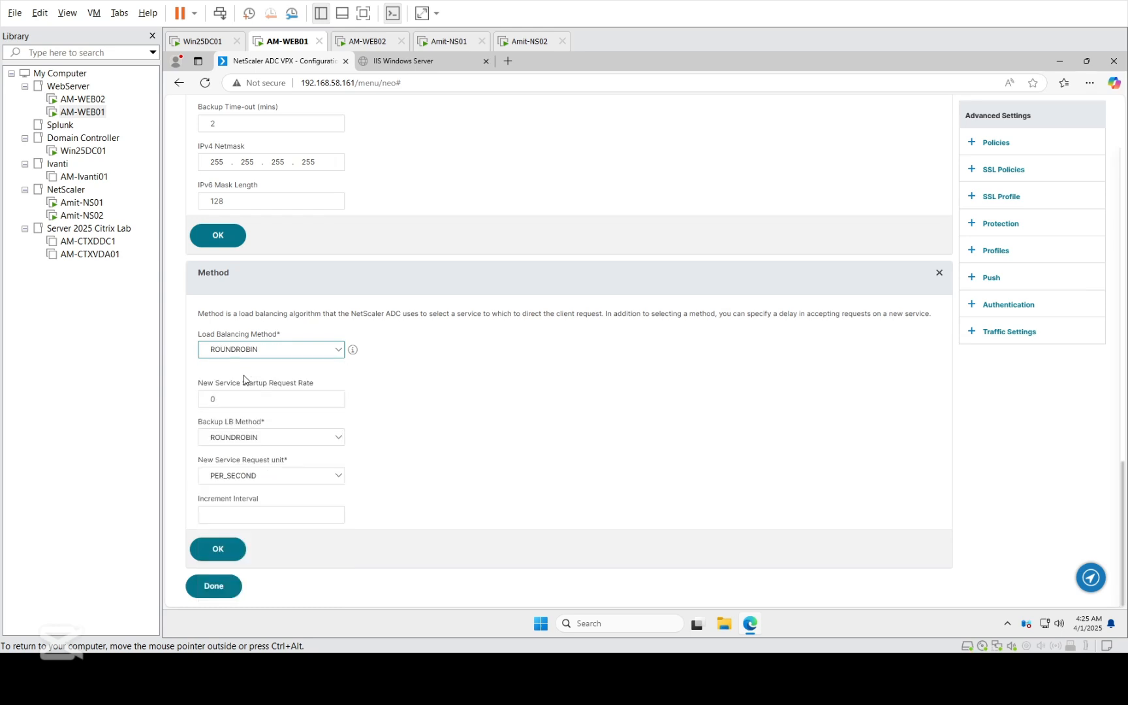
left_click(218, 550)
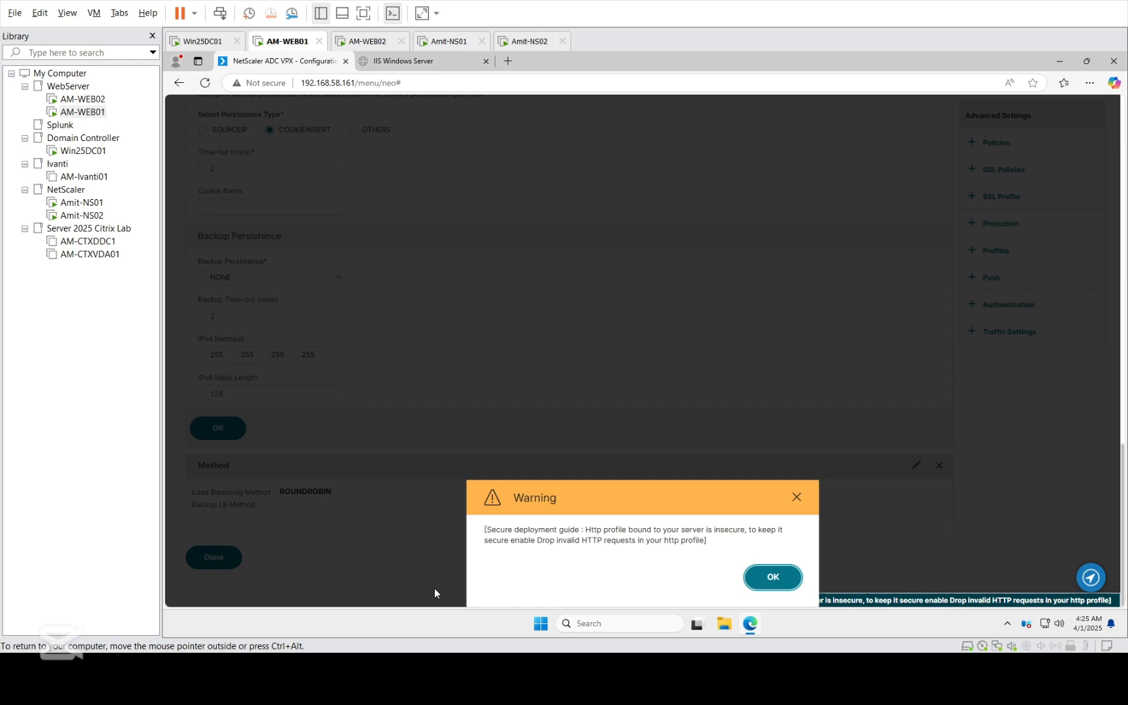
left_click(754, 587)
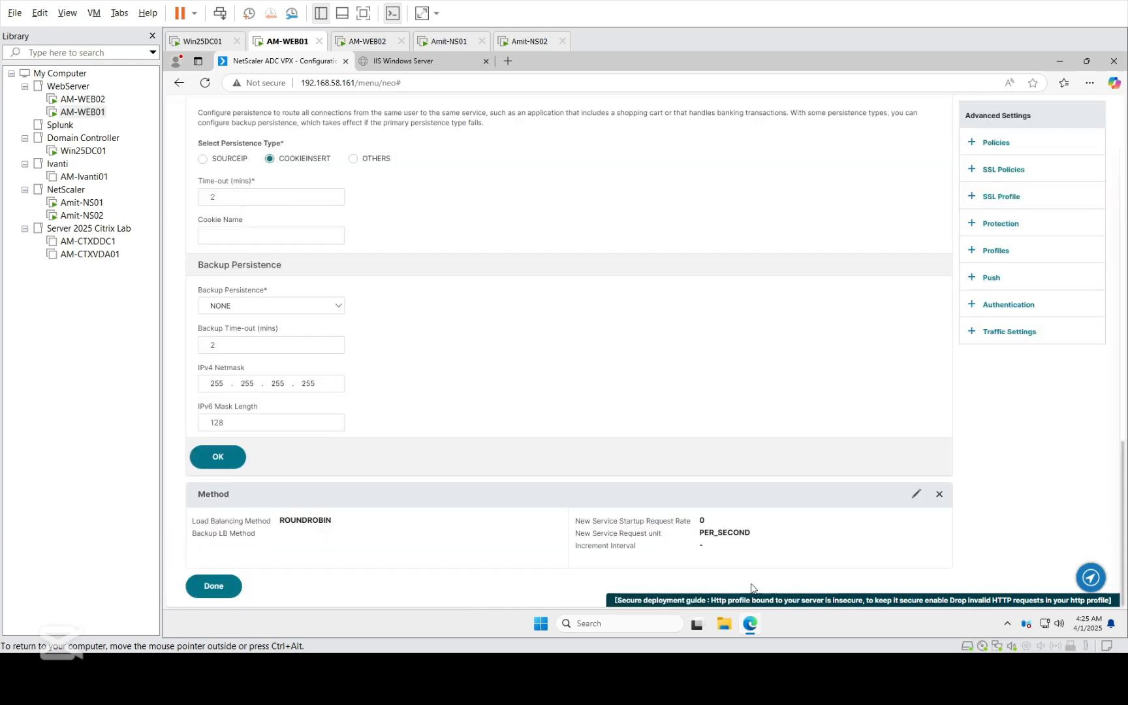
left_click(196, 586)
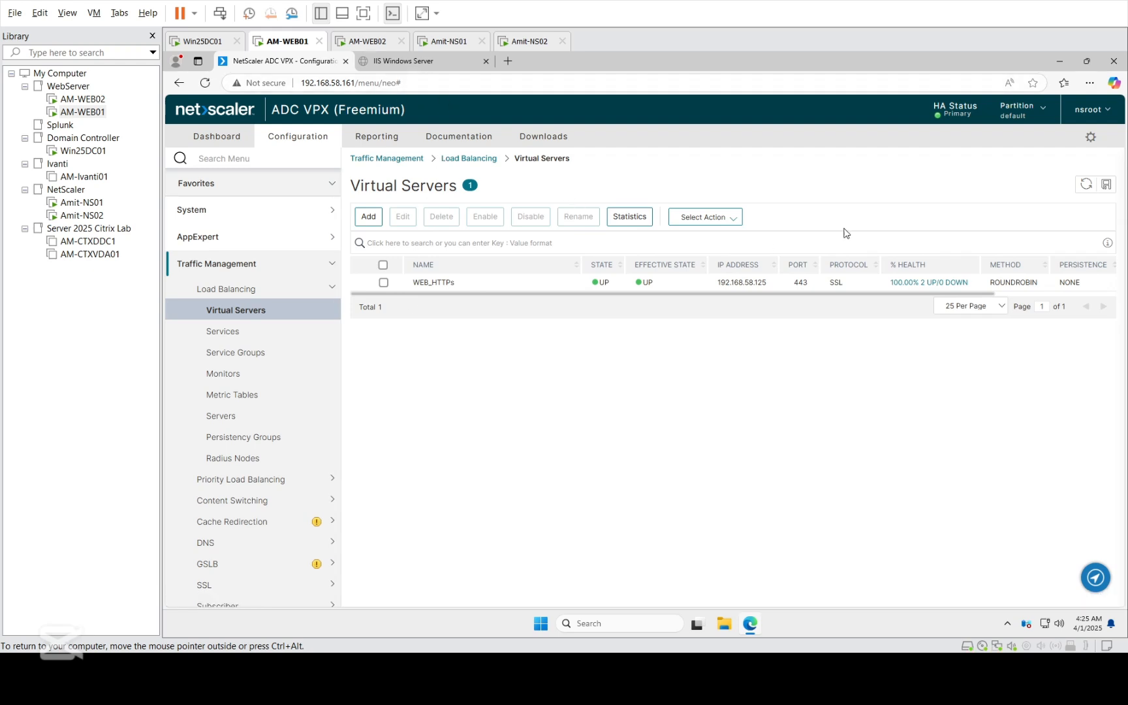
left_click(1087, 186)
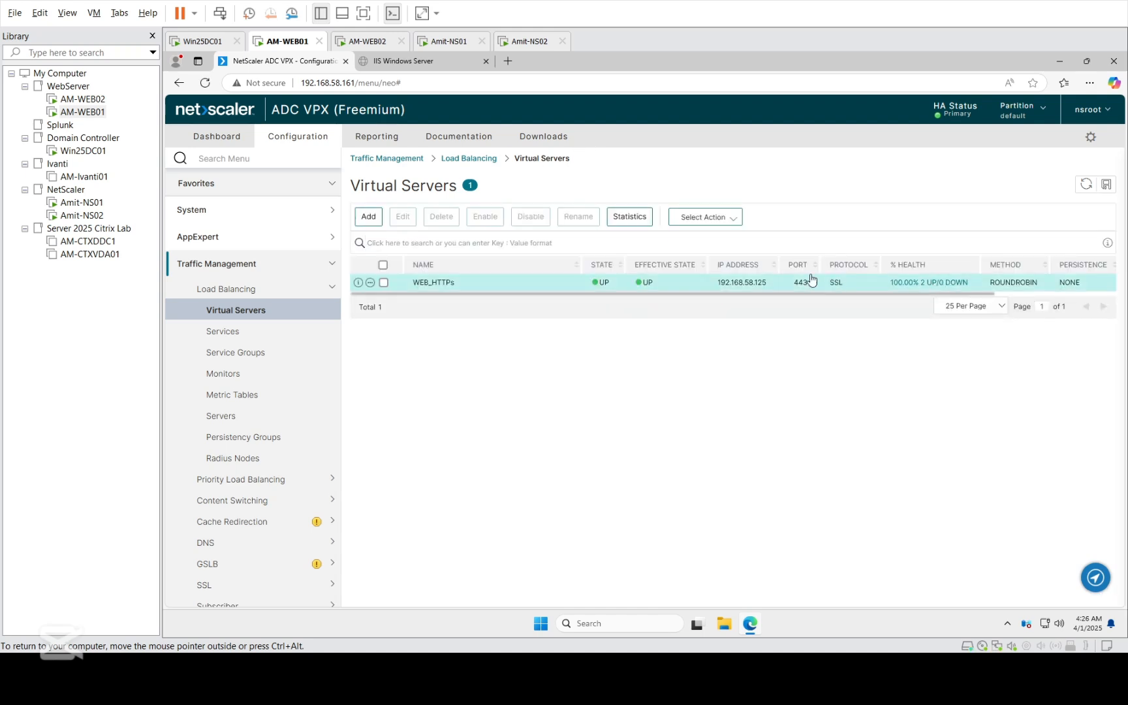
left_click(444, 63)
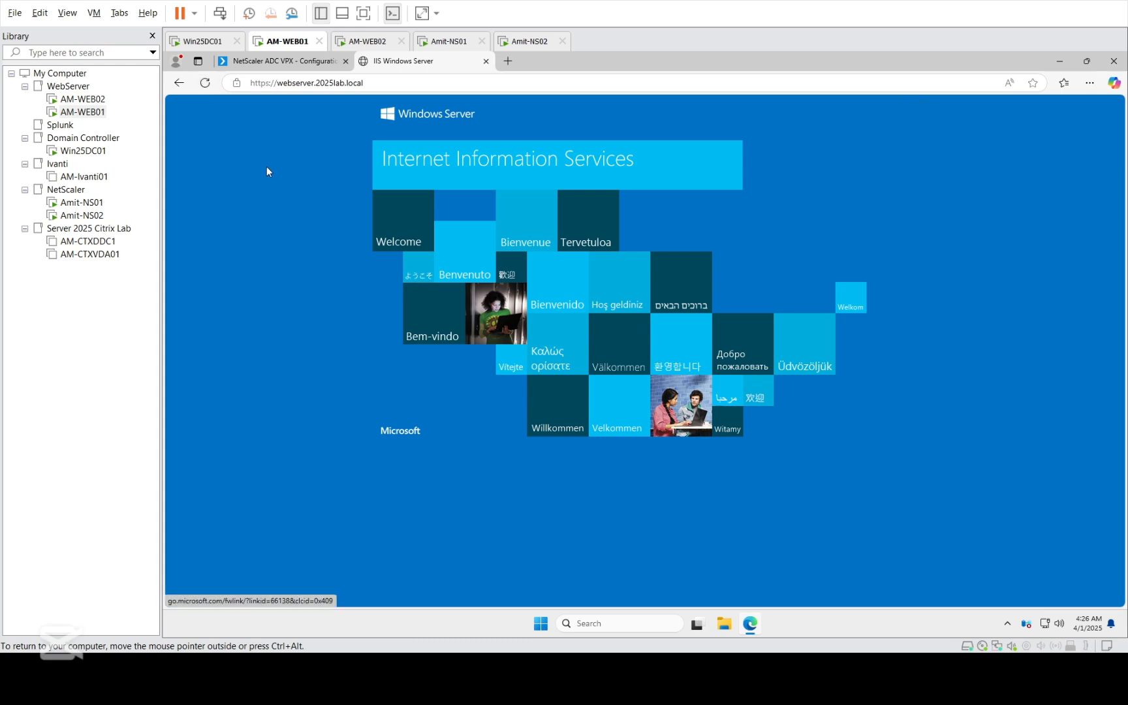
left_click(203, 86)
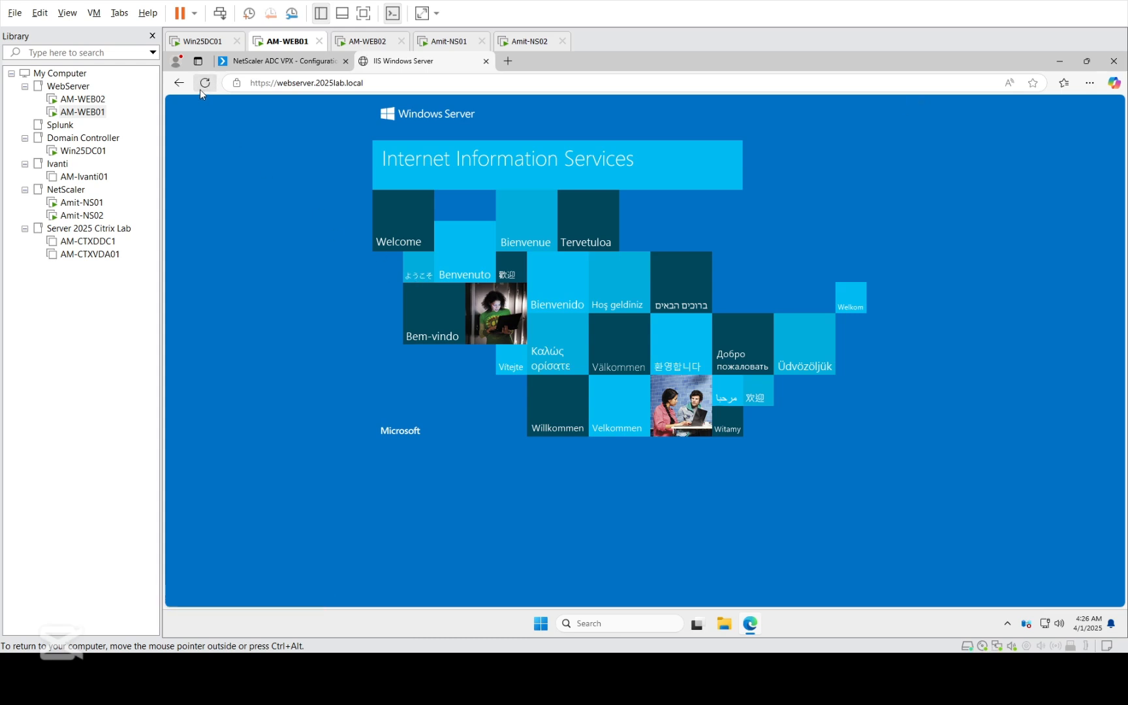
left_click(405, 84)
key("ctrl+c")
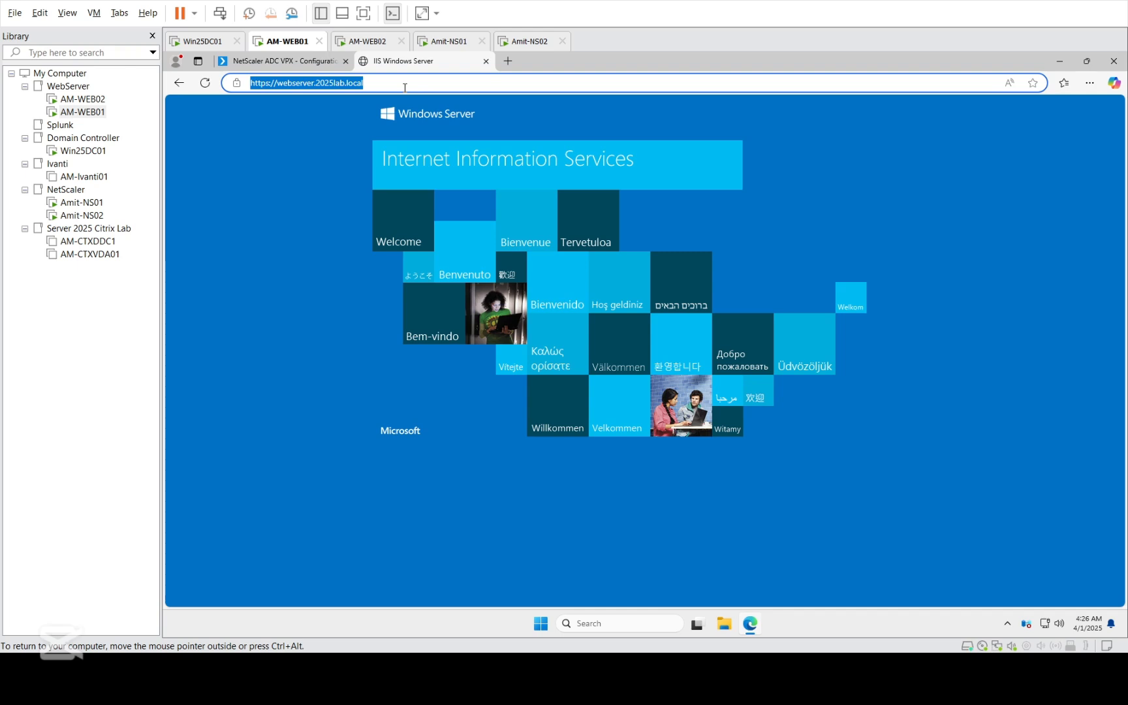
left_click(485, 60)
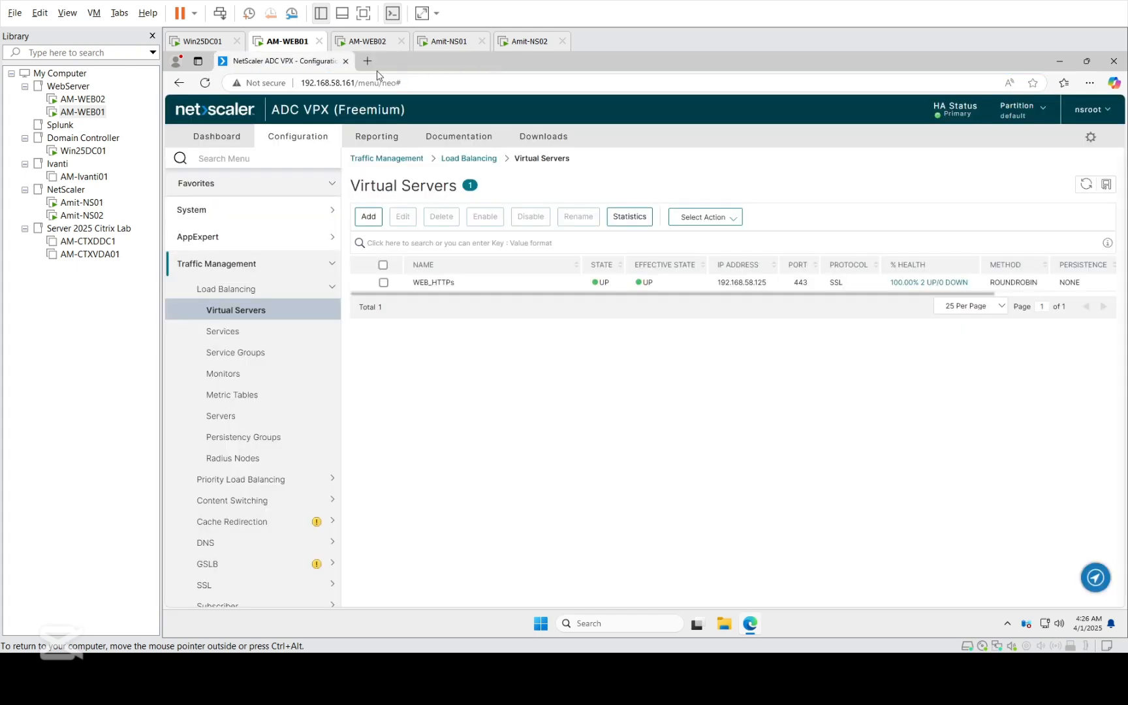
left_click(367, 61)
key("ctrl+v")
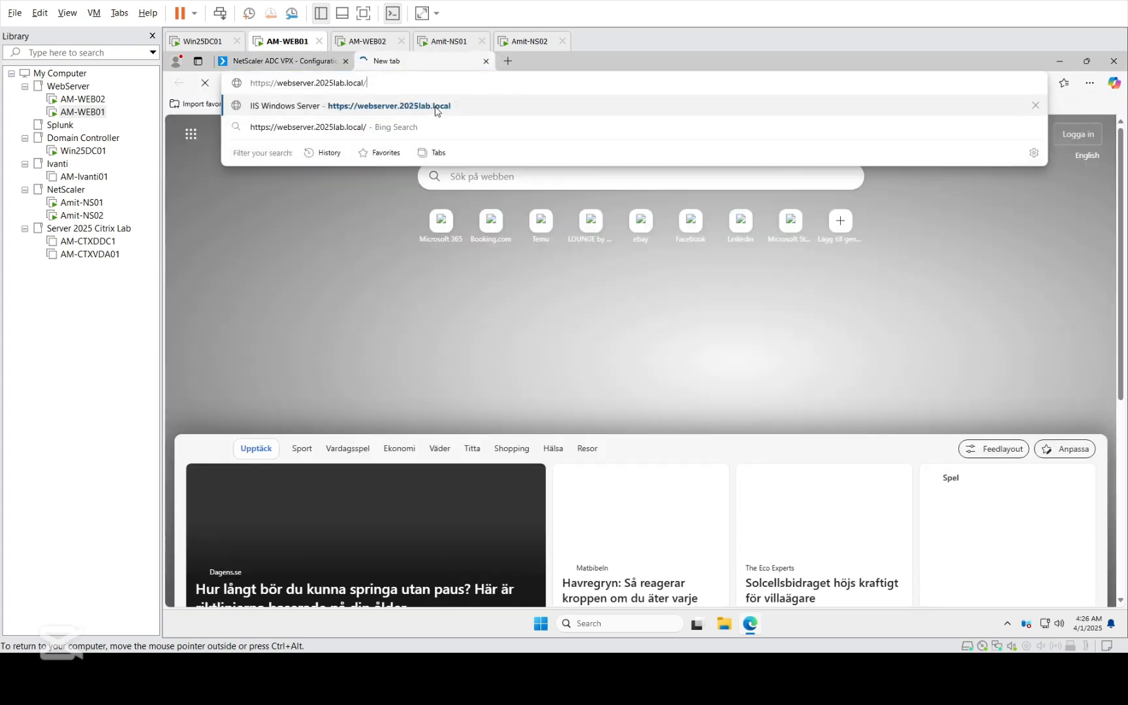
left_click(436, 111)
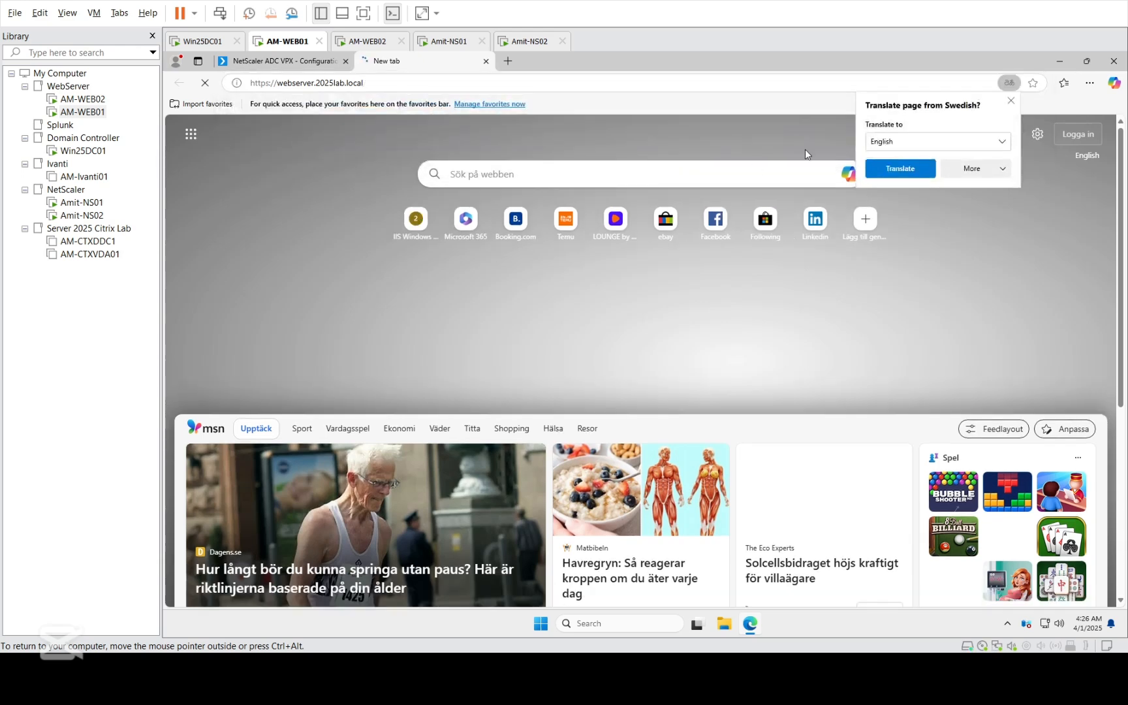
left_click(960, 169)
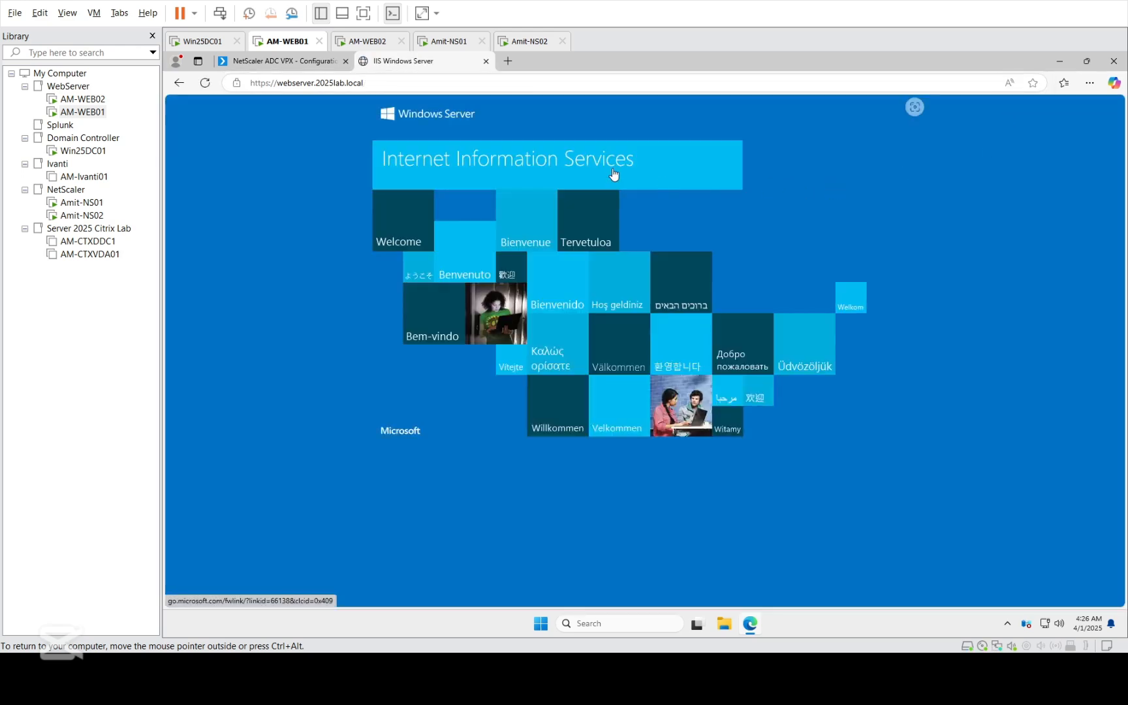
- Test plain HTTP access by changing the address from https to http for webserver.2025lab.local and loading it again
left_click(384, 83)
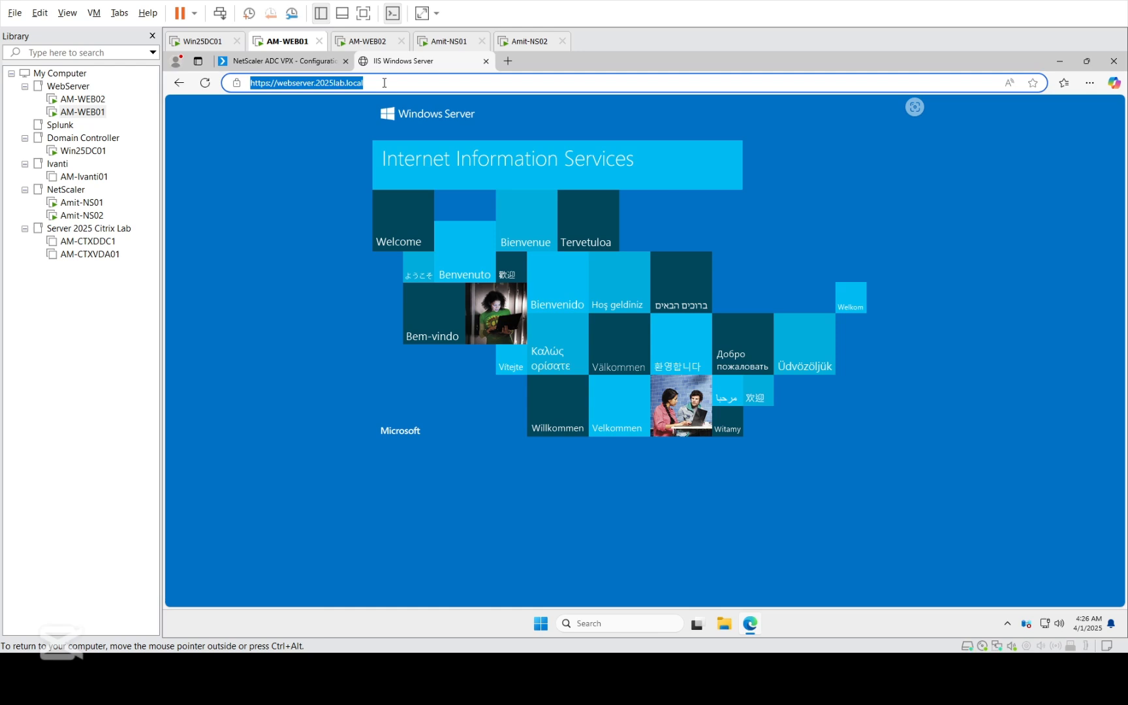
left_click(266, 86)
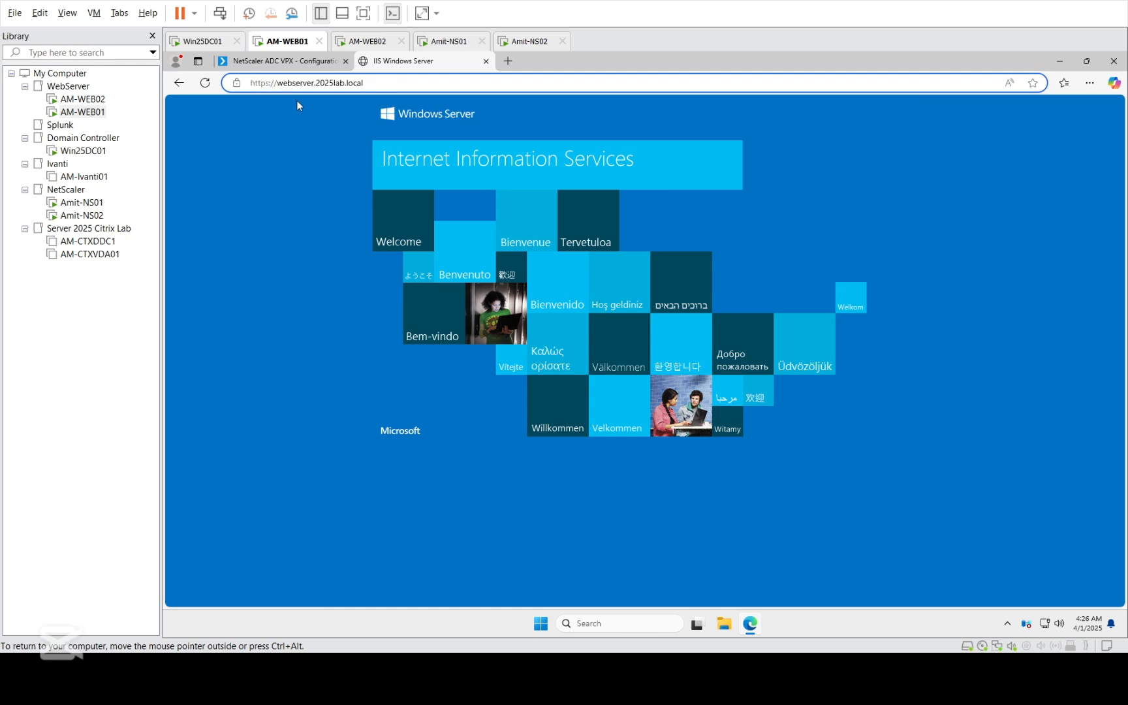
key("BackSpace")
key("Return")
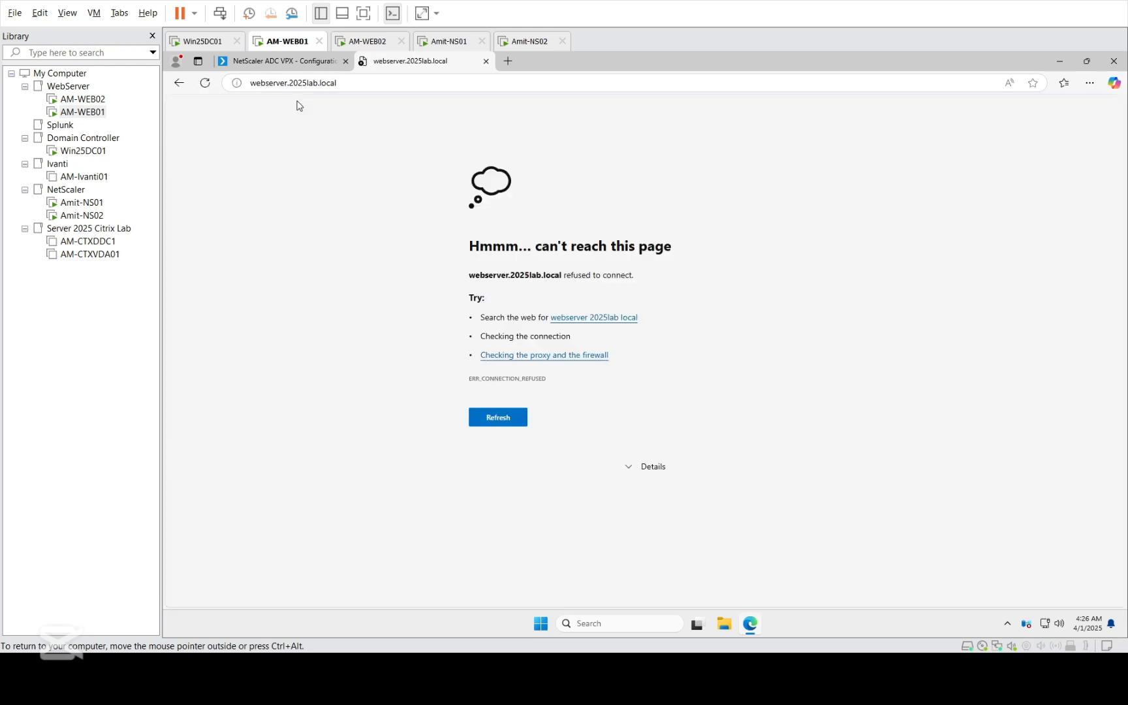
left_click(372, 90)
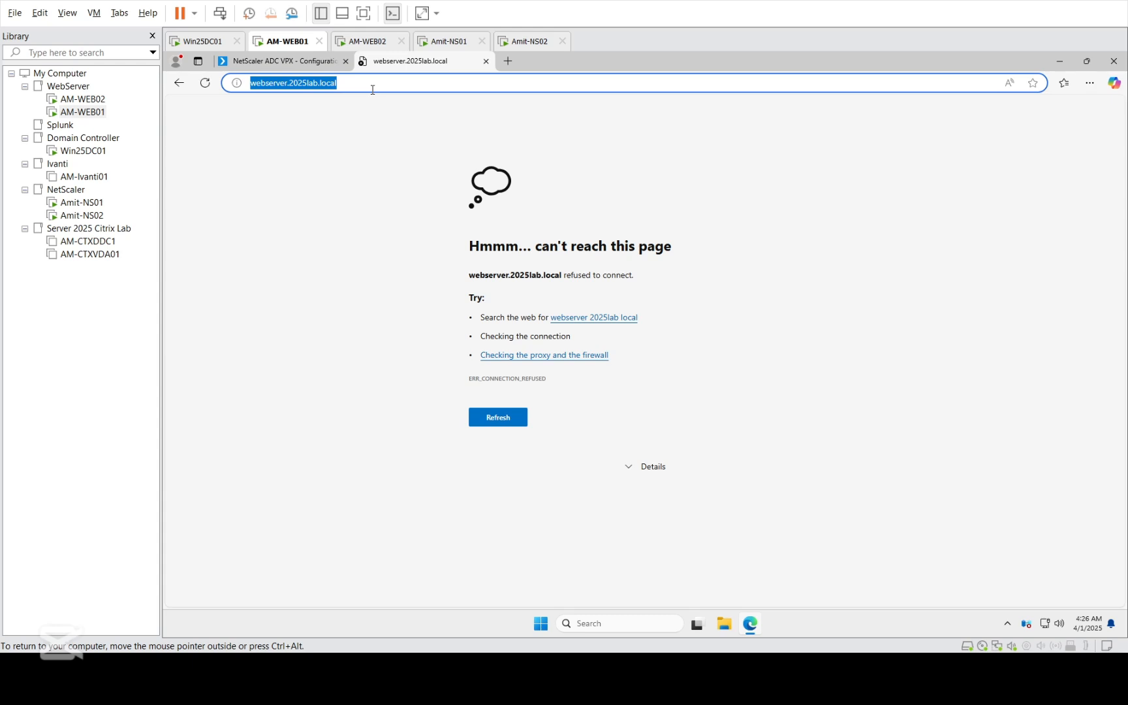
key("Return")
left_click(372, 90)
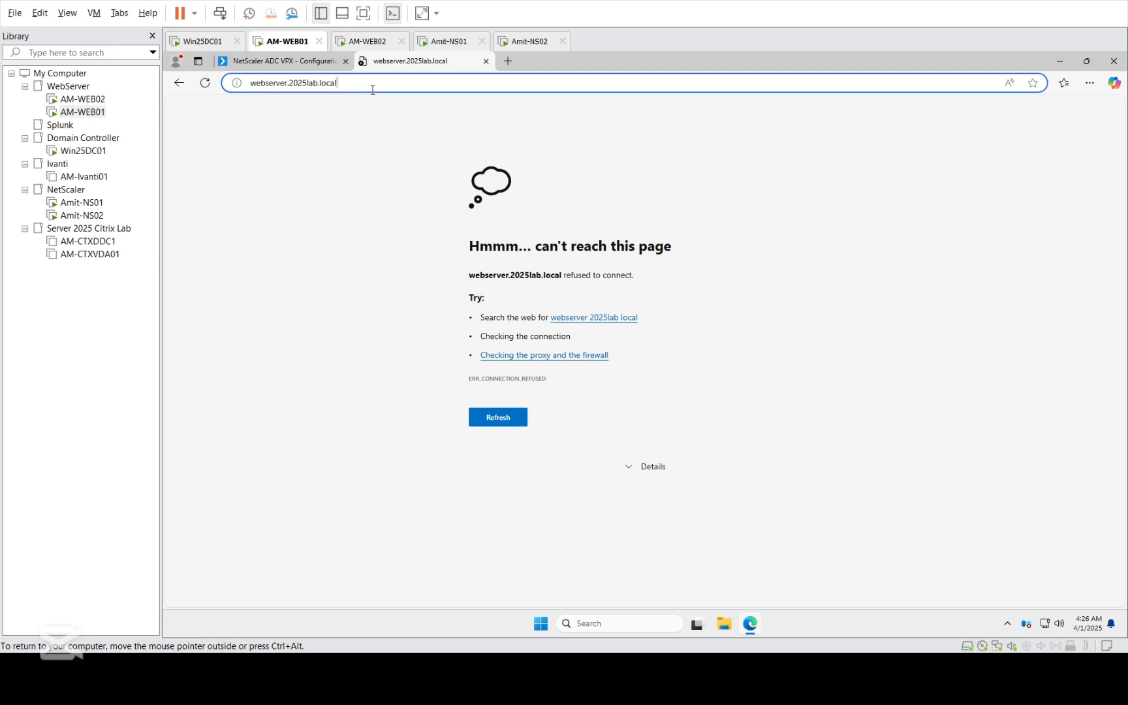
left_click(250, 84)
type("https:")
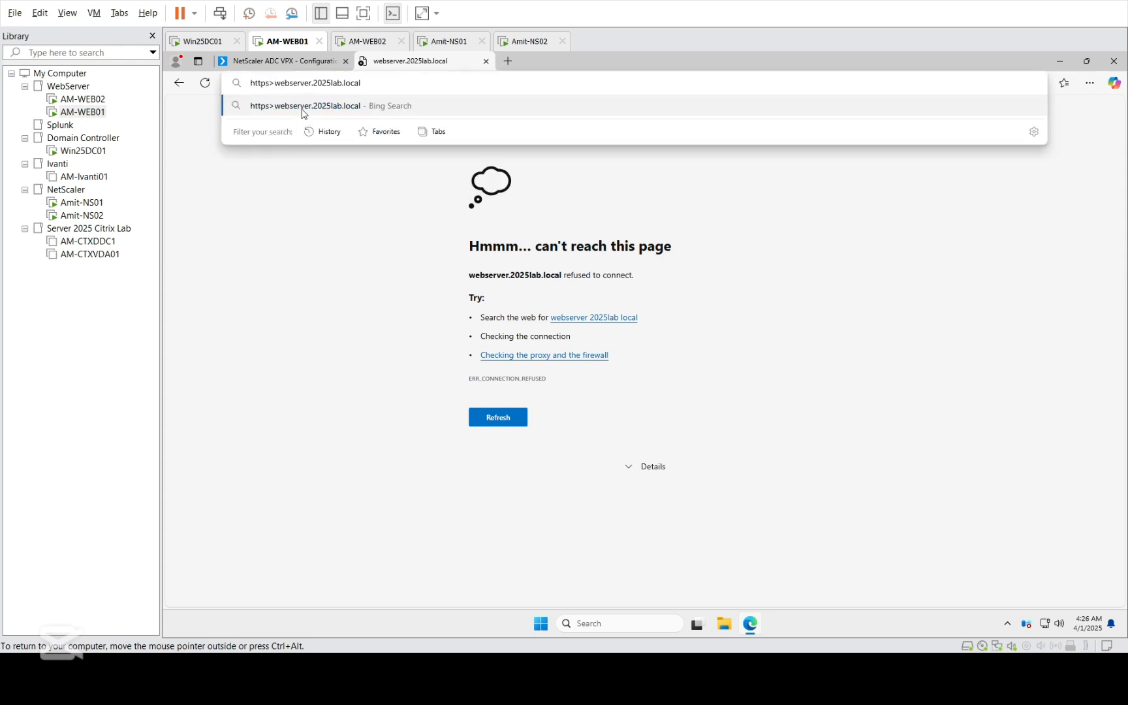
key("BackSpace")
type(":")
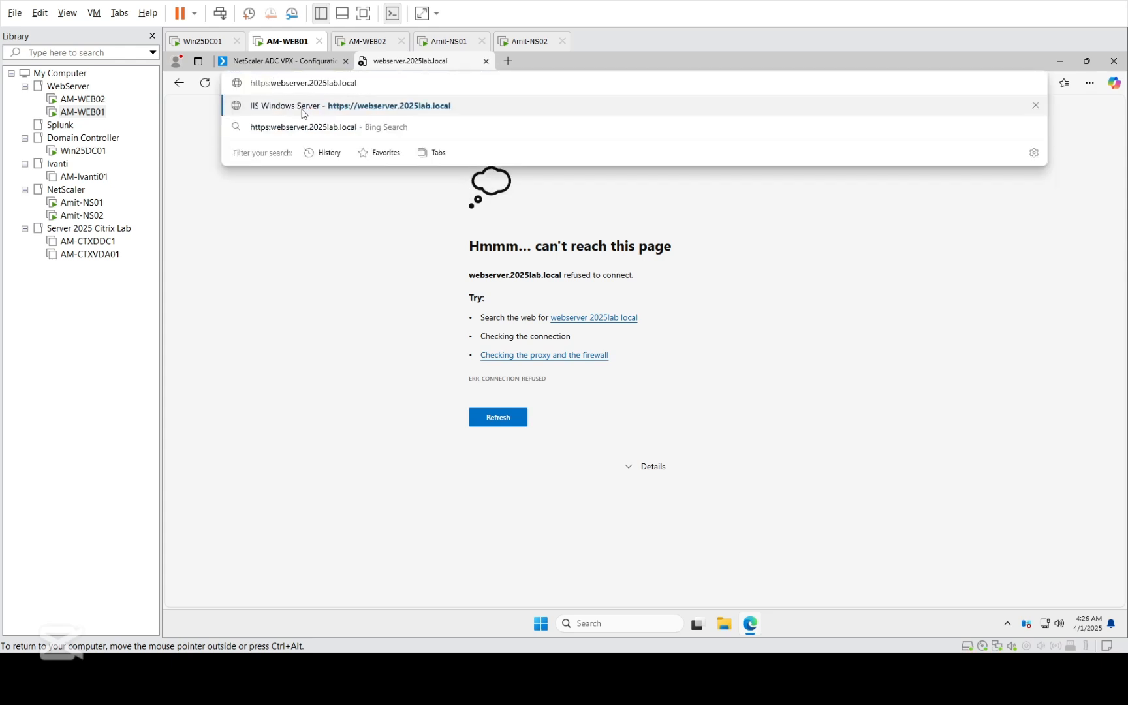
type("&&")
key("BackSpace")
key("BackSpace")
type("//")
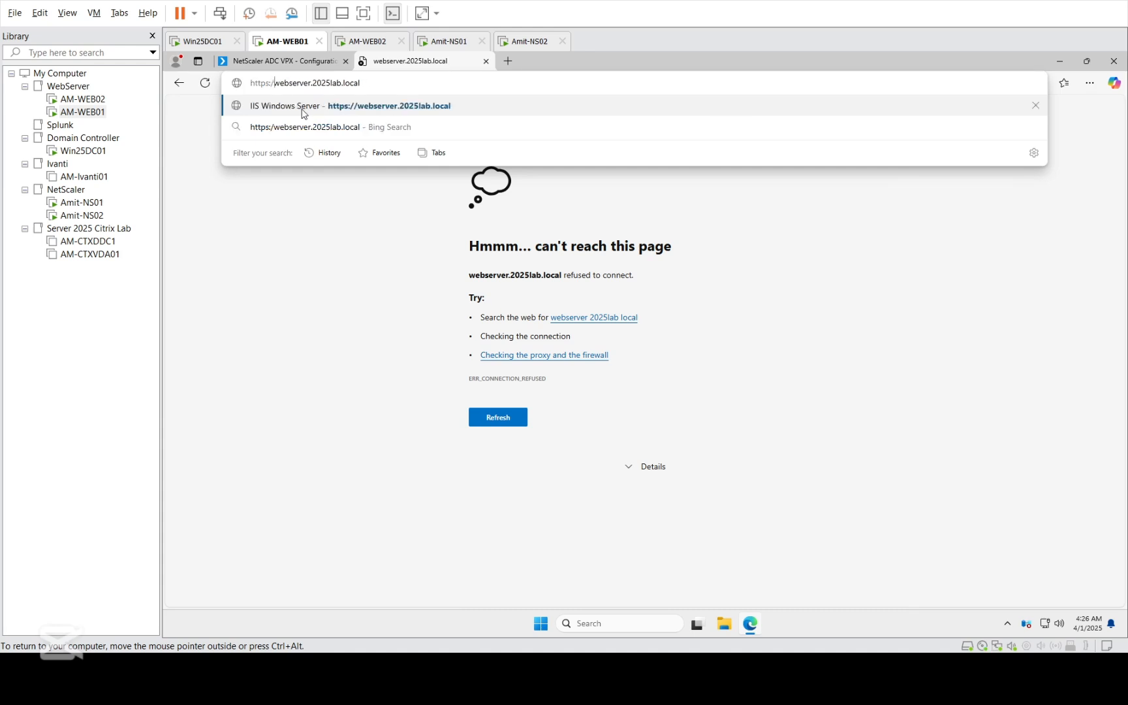
key("Return")
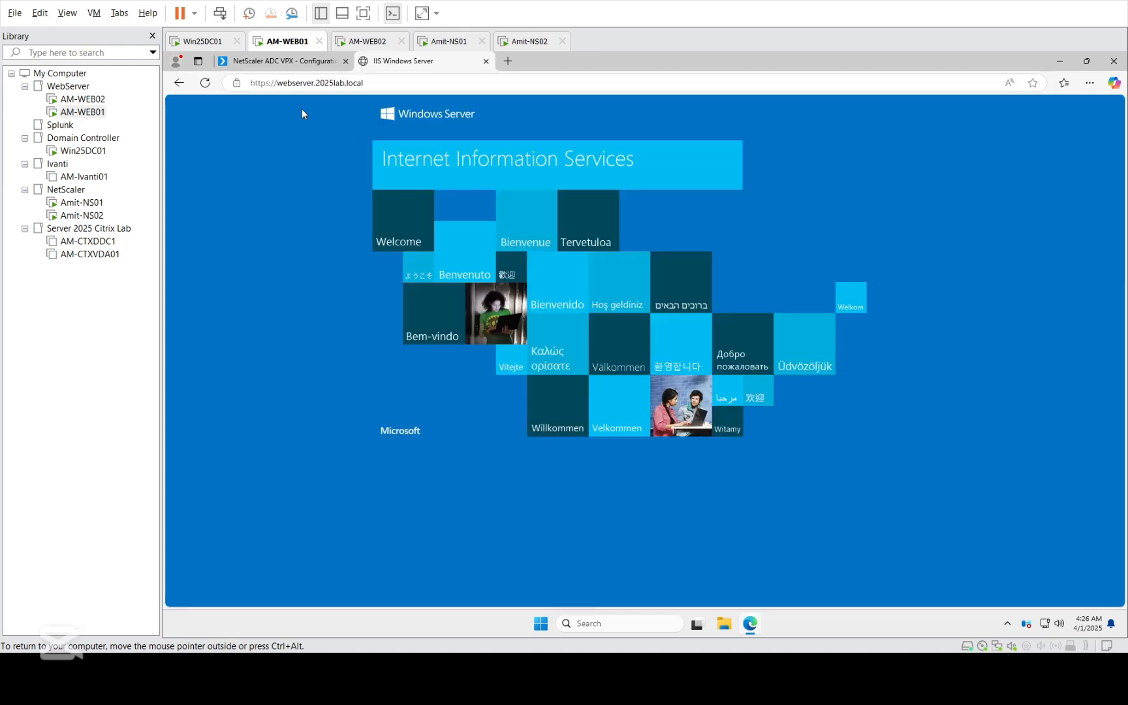